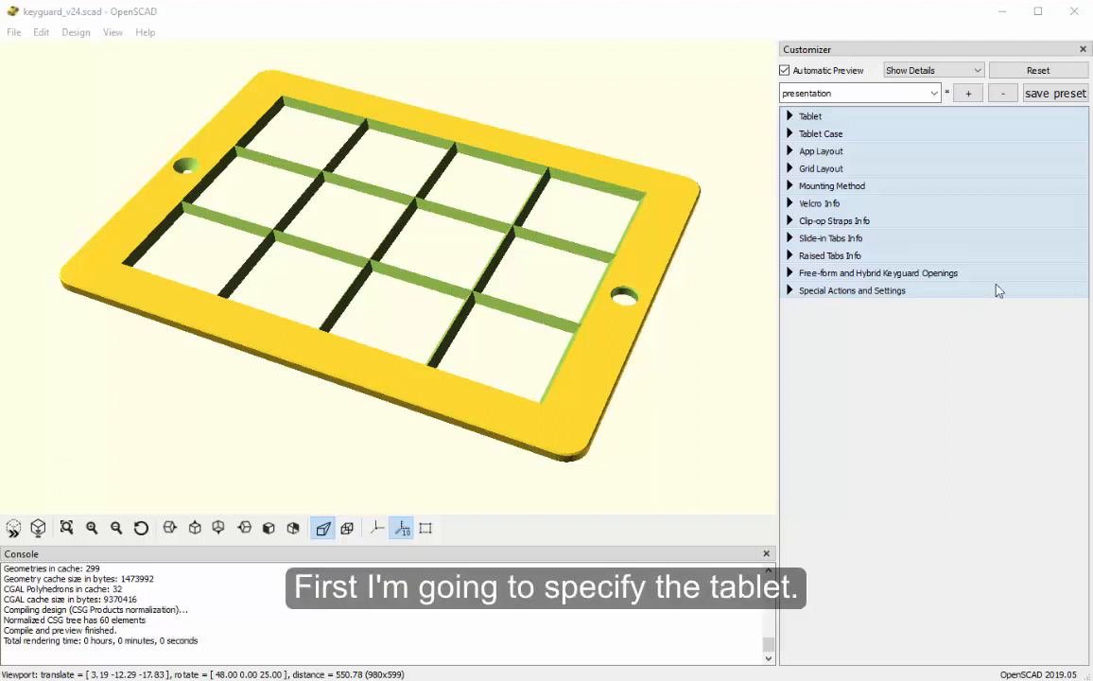
Set the type of tablet to iPad2 in the tablet parameters
click(789, 116)
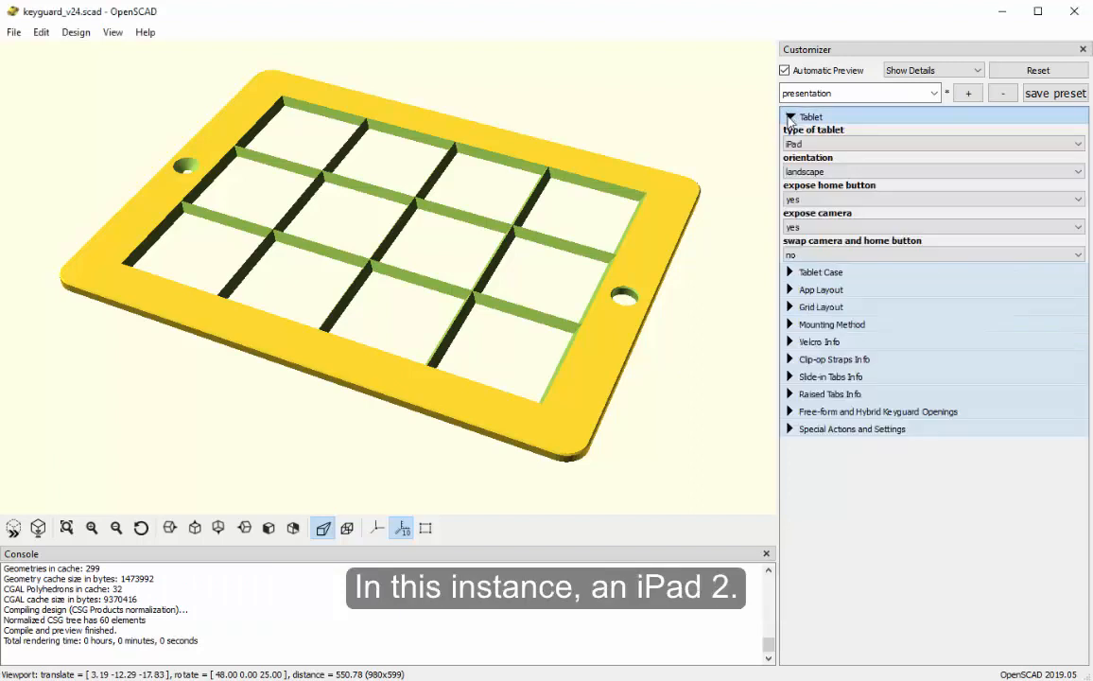
click(820, 146)
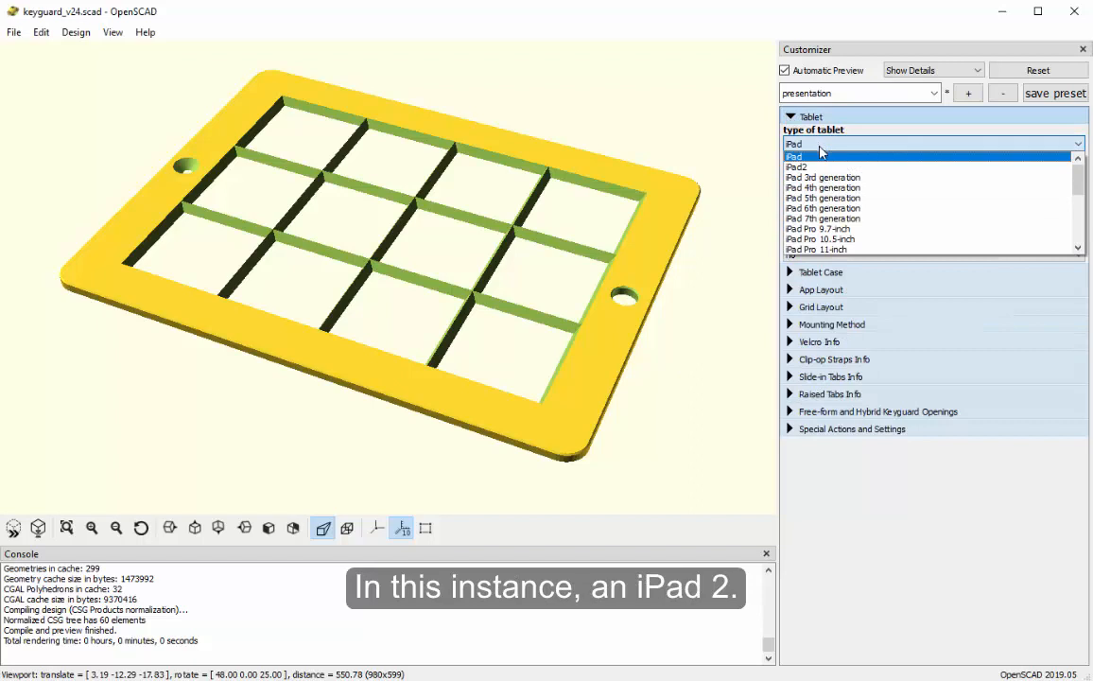
click(799, 167)
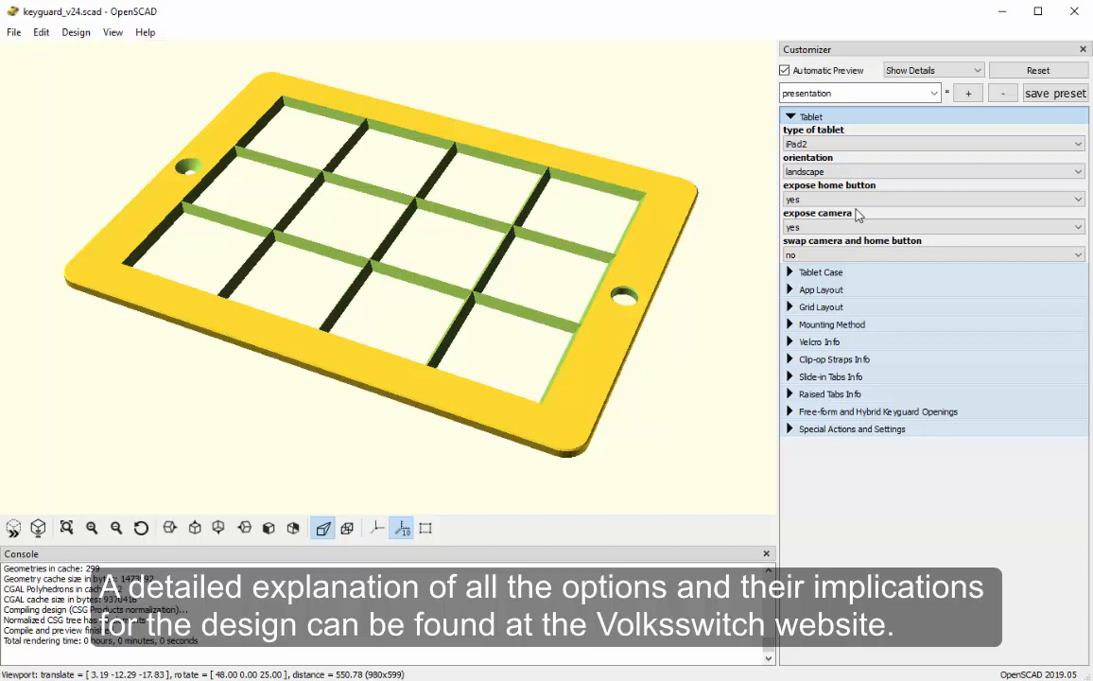
click(790, 116)
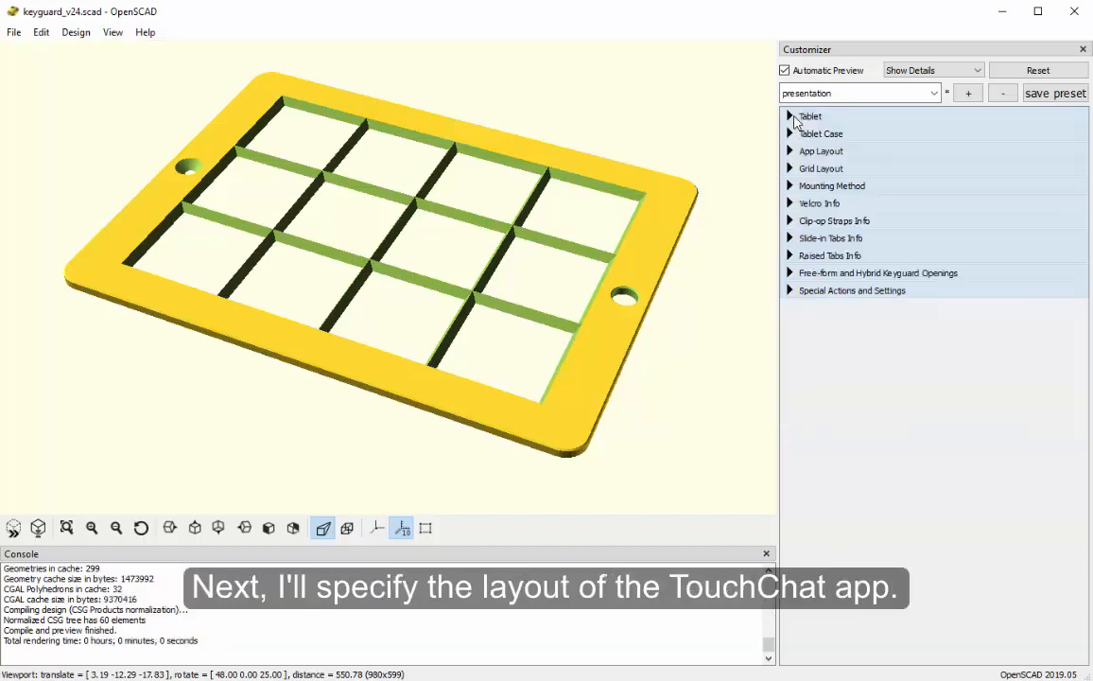
In the app layout, set the upper message bar height to 11 mm and the upper command bar height to 9 mm
click(790, 152)
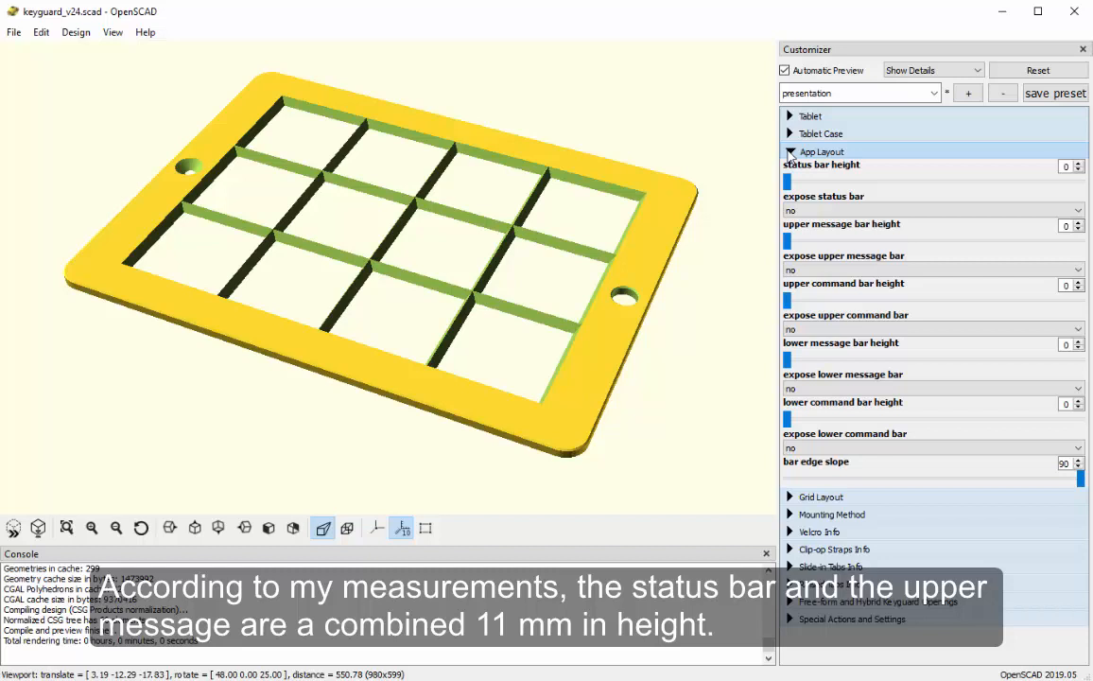
double_click(1066, 228)
text(11)
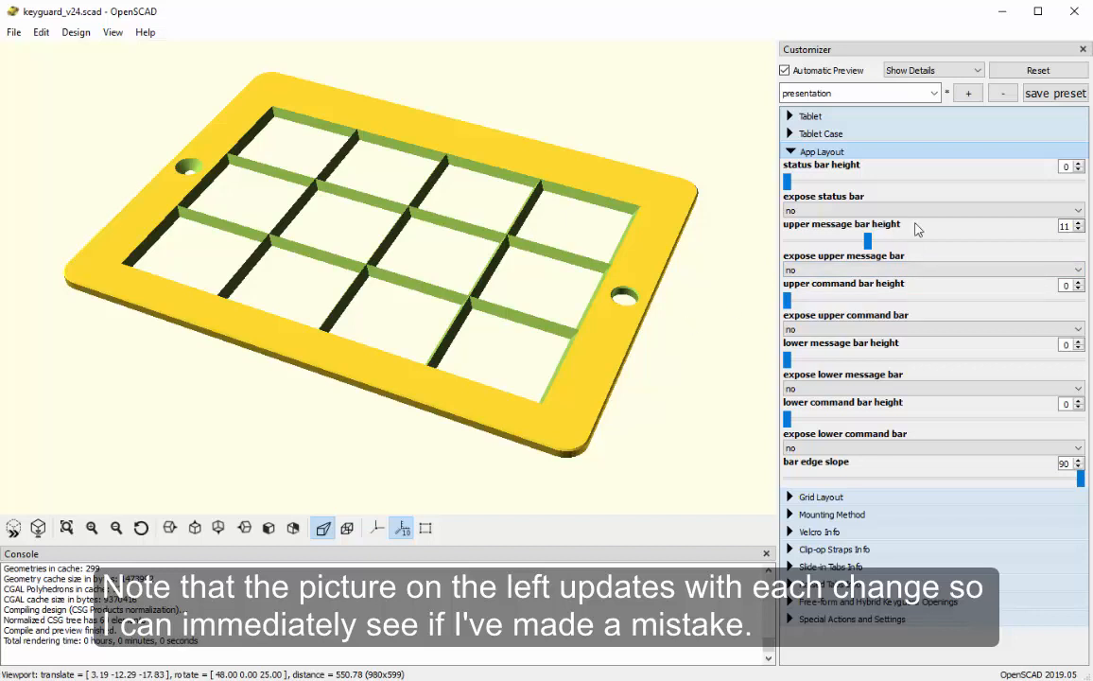
double_click(1065, 285)
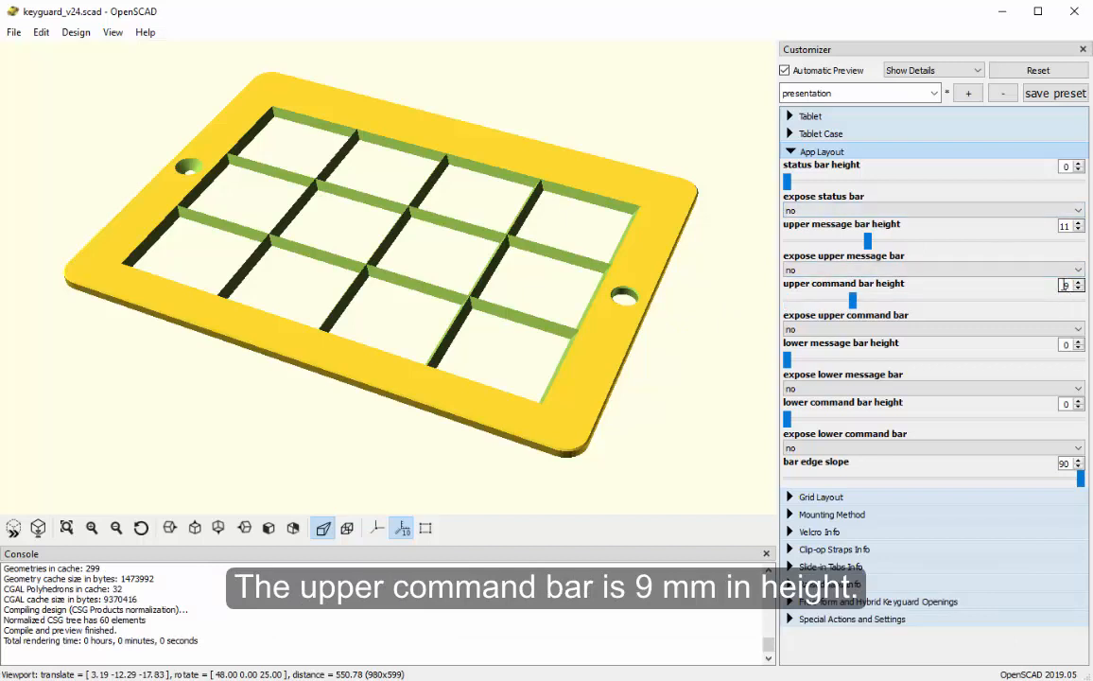
text(9)
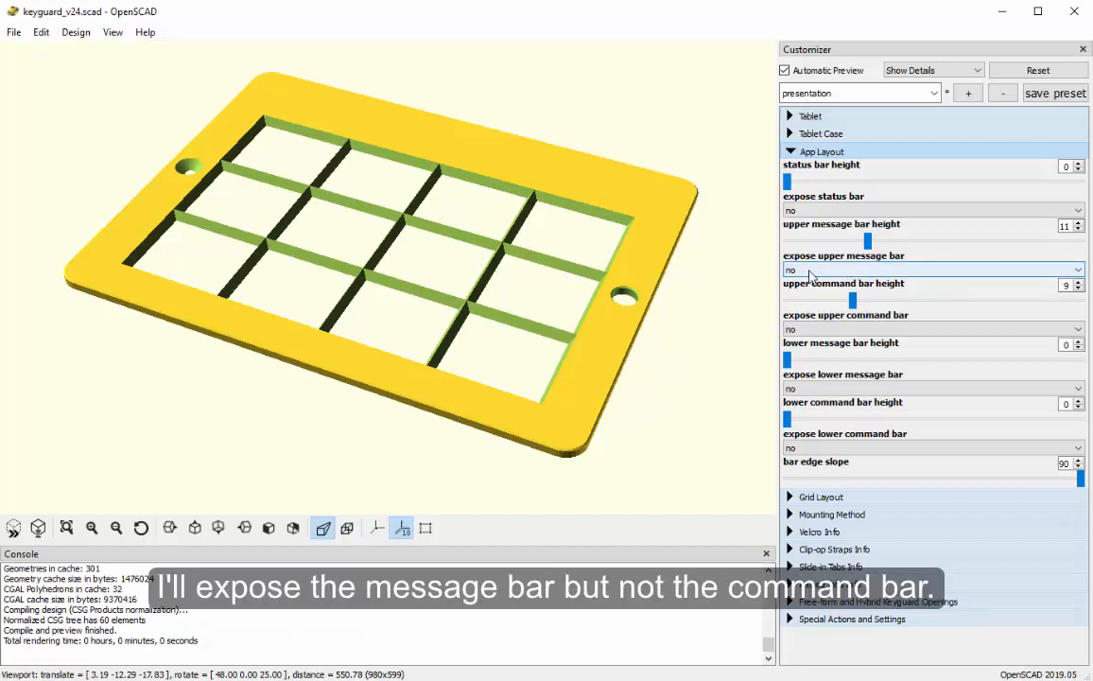
Expose the upper message bar and set the bar edge slope to 45 degrees
click(809, 273)
click(809, 289)
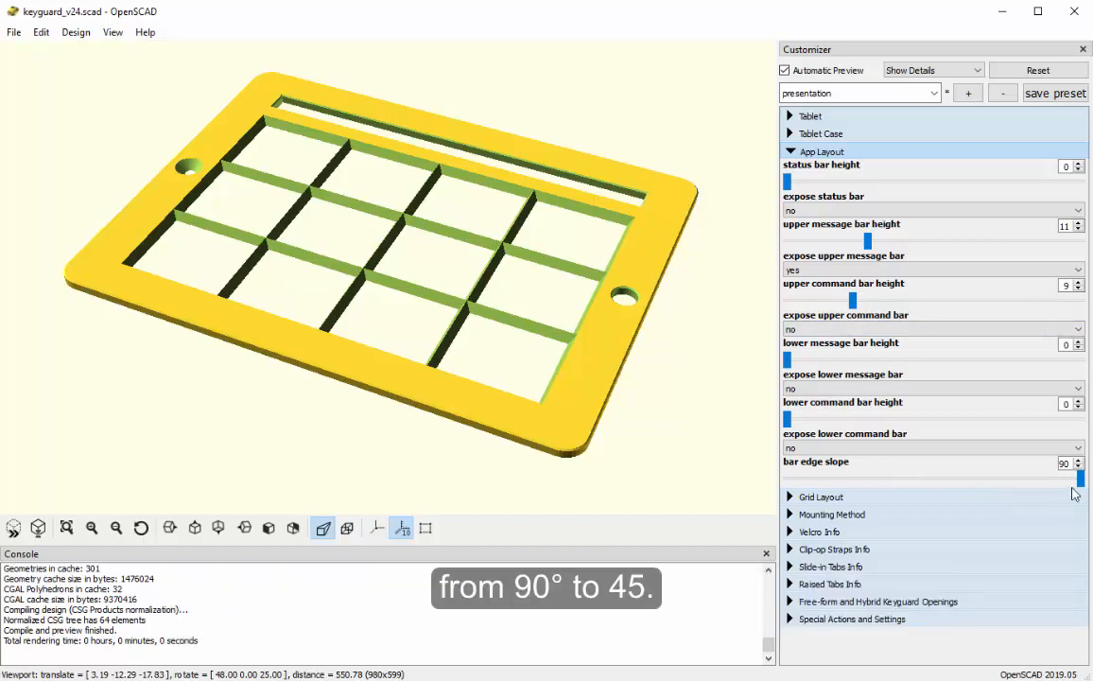
drag(1080, 478, 863, 498)
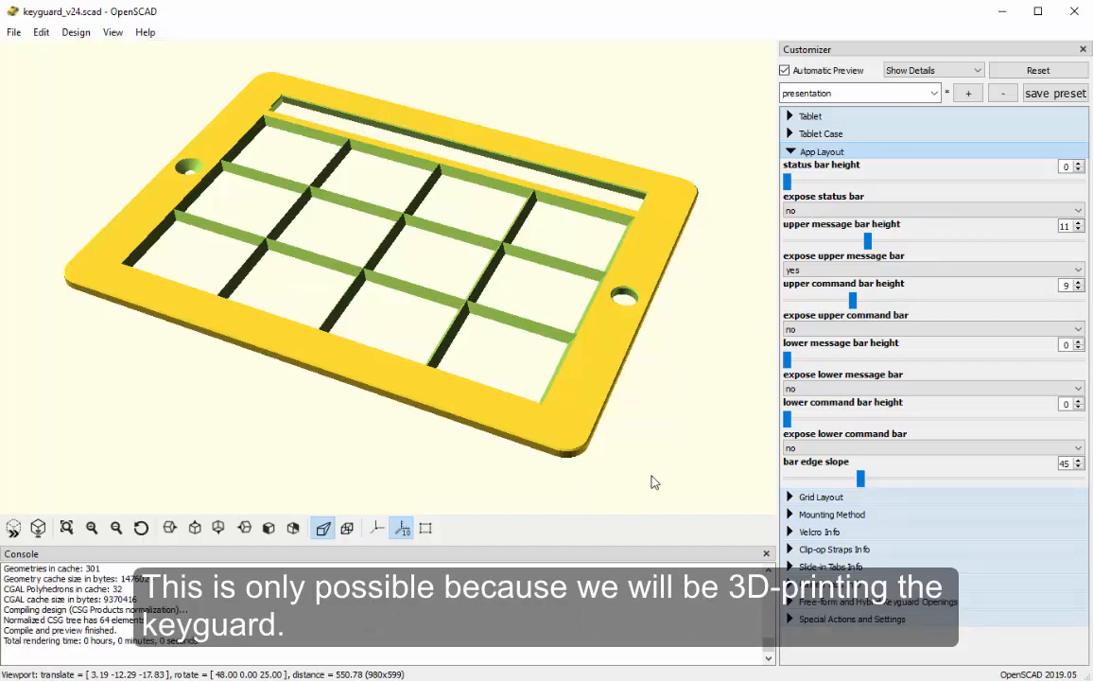
drag(717, 397, 646, 375)
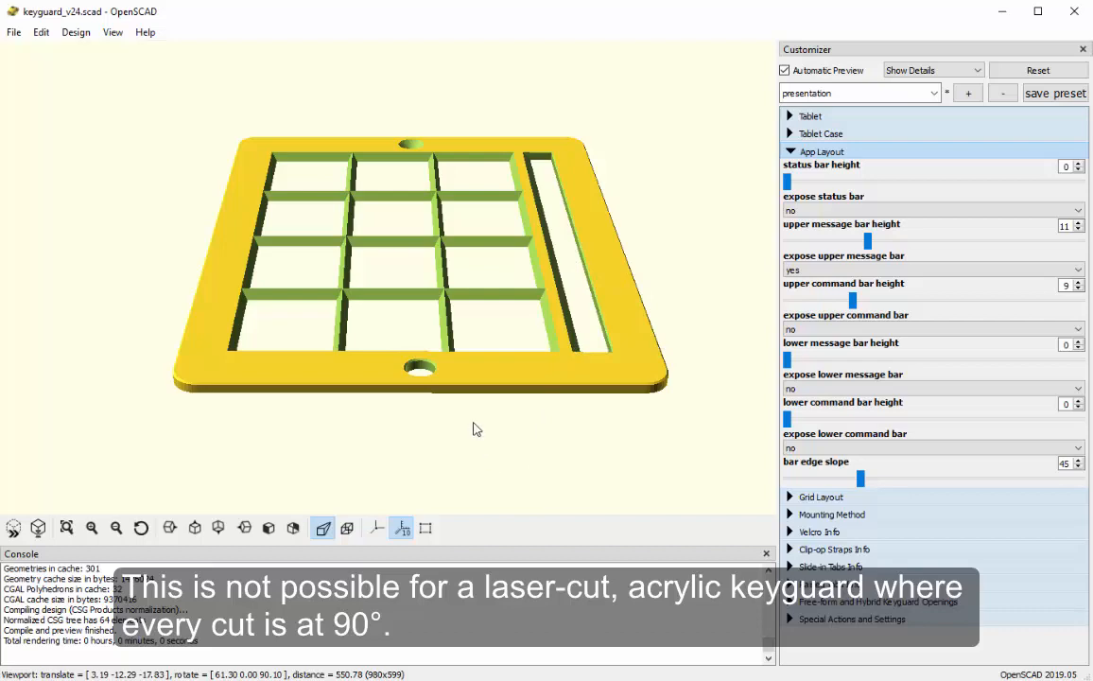
drag(475, 428, 548, 439)
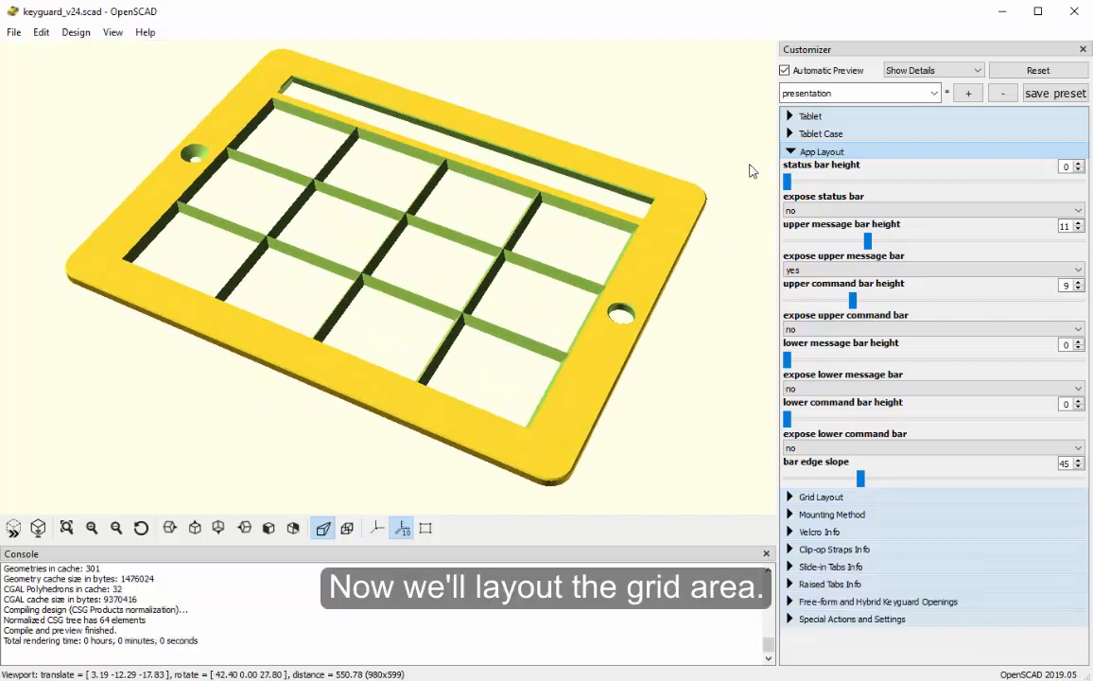
Set the grid layout to 5 columns and 5 rows
click(792, 152)
click(791, 169)
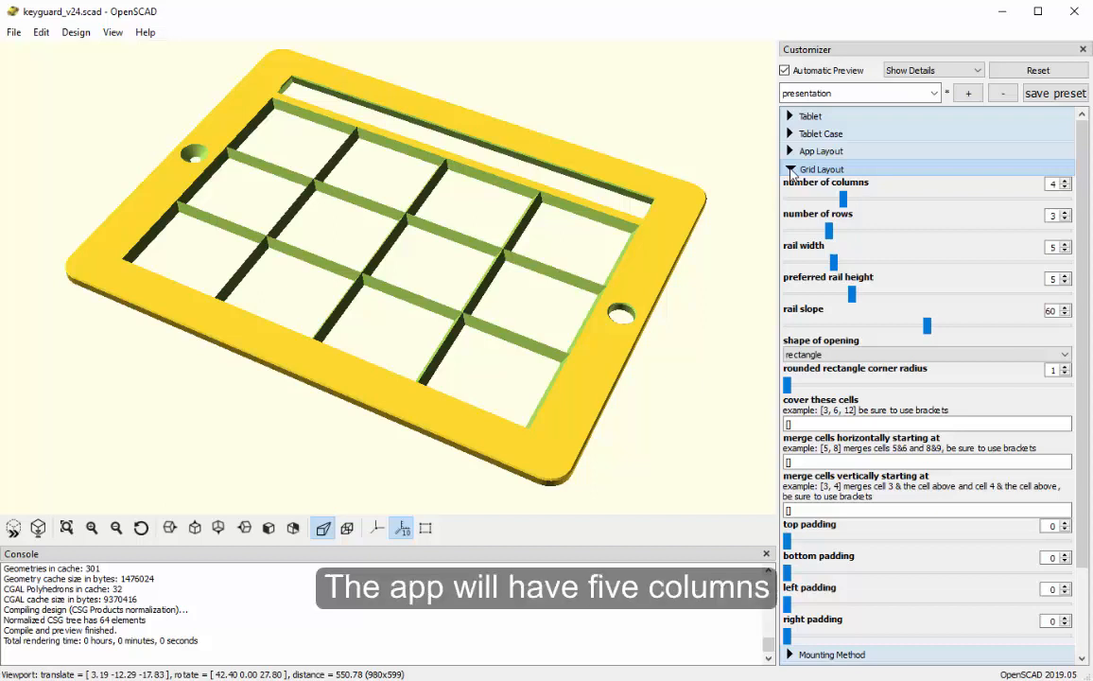
click(1064, 180)
click(1065, 212)
click(1066, 212)
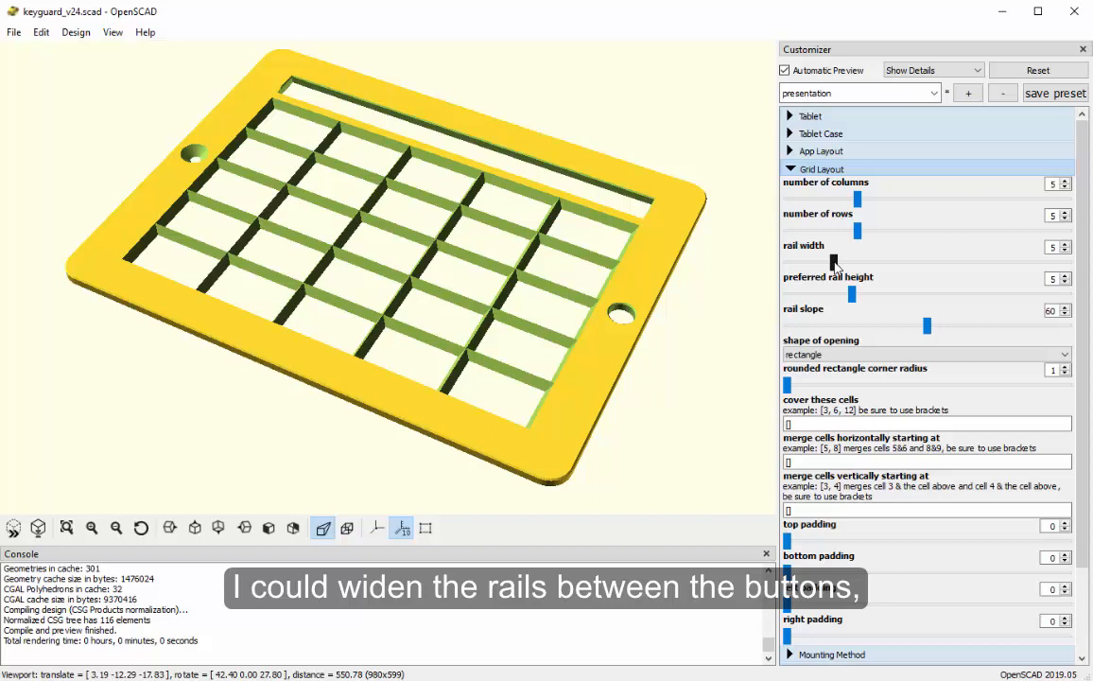
Try a rail width of 11 and a rail slope of 90, and restore them to 5 and 60
drag(833, 260, 967, 266)
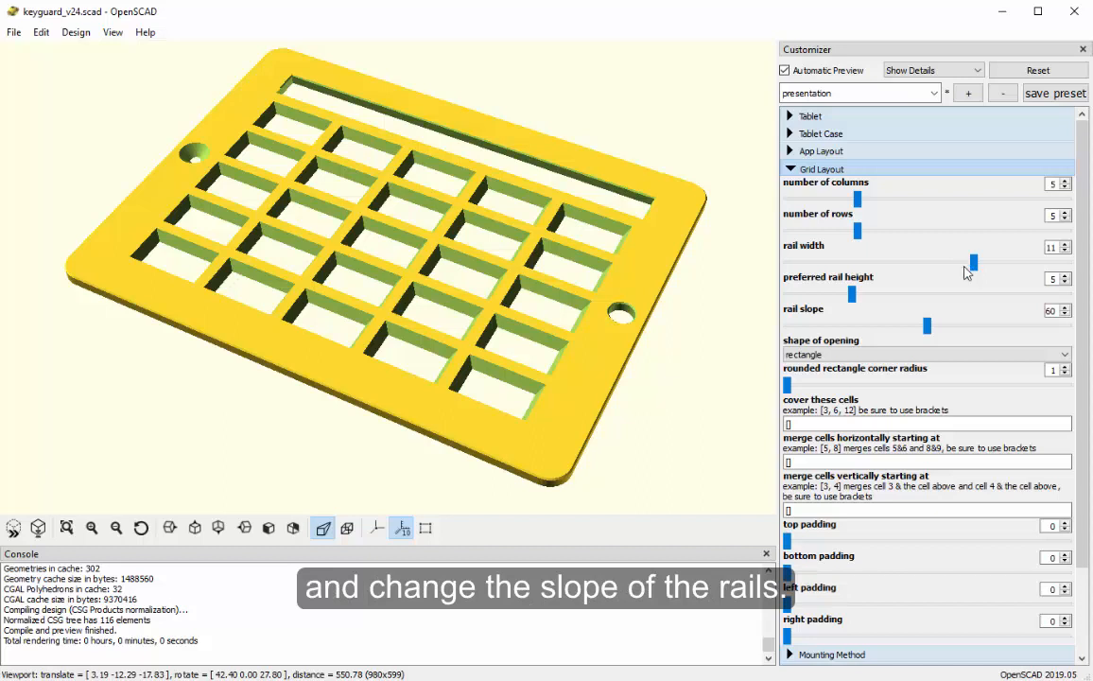
drag(939, 330, 1087, 329)
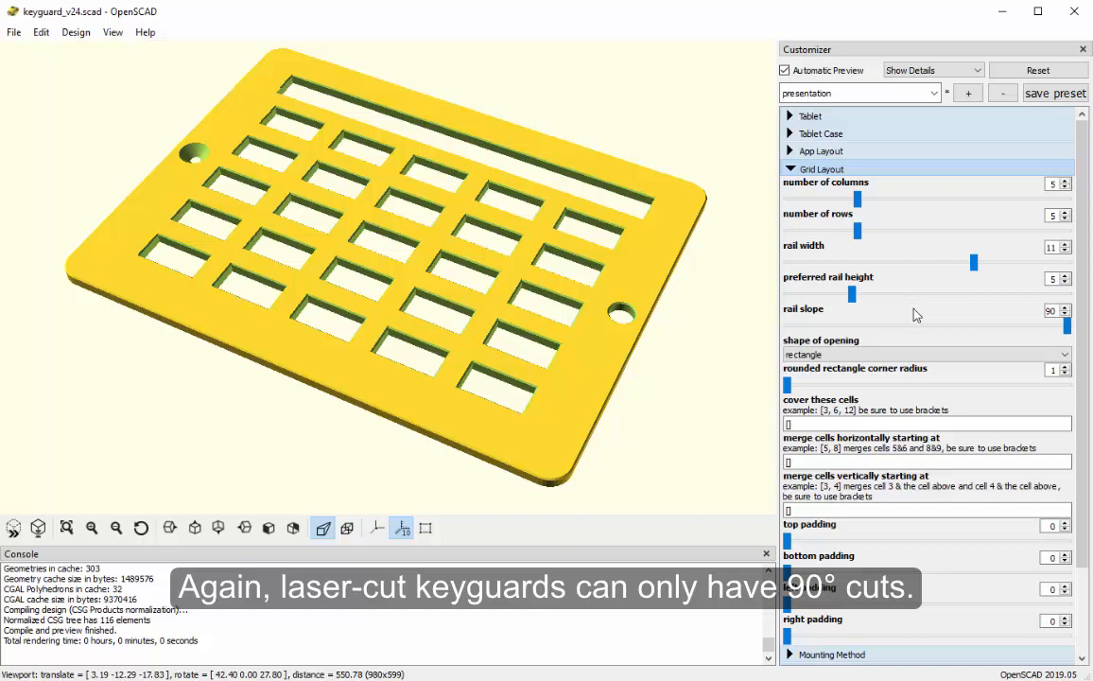
drag(1065, 326, 927, 339)
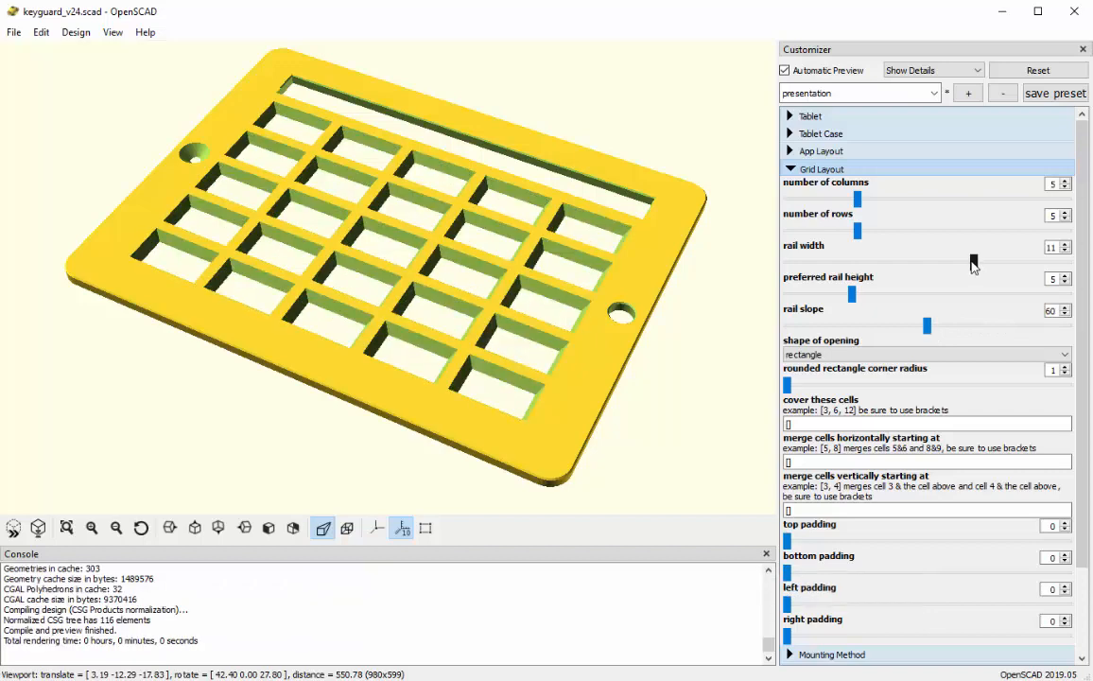
drag(975, 268, 839, 270)
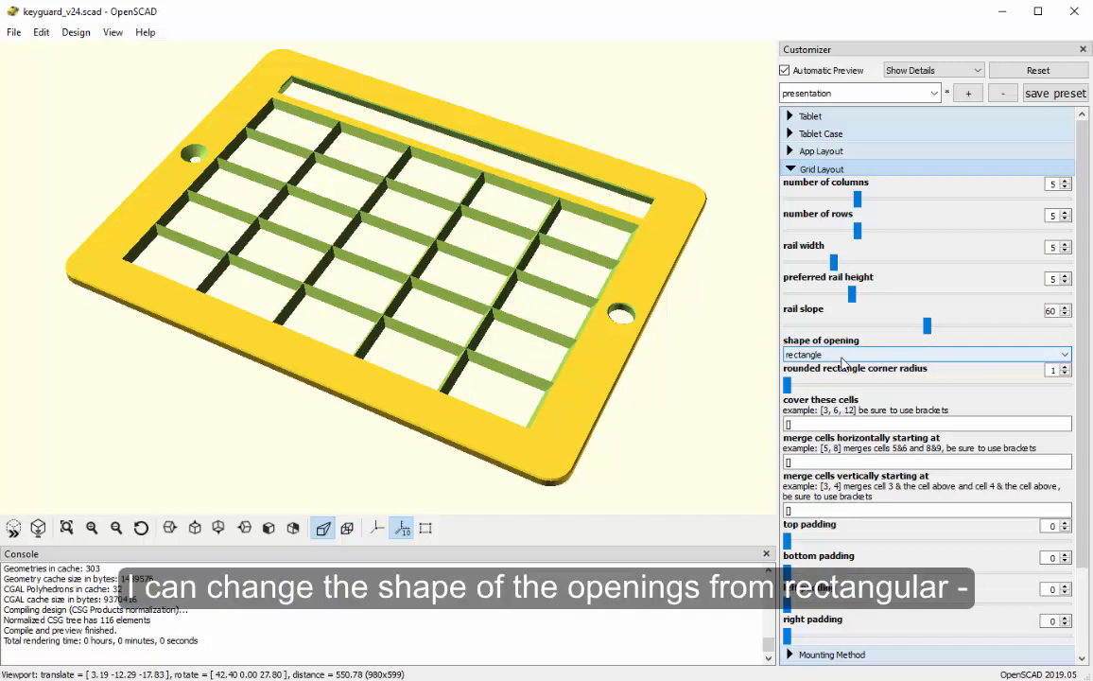
Try circular openings and rounded-rectangle openings with corner radius 11, and return the shape of opening to rectangle
click(844, 357)
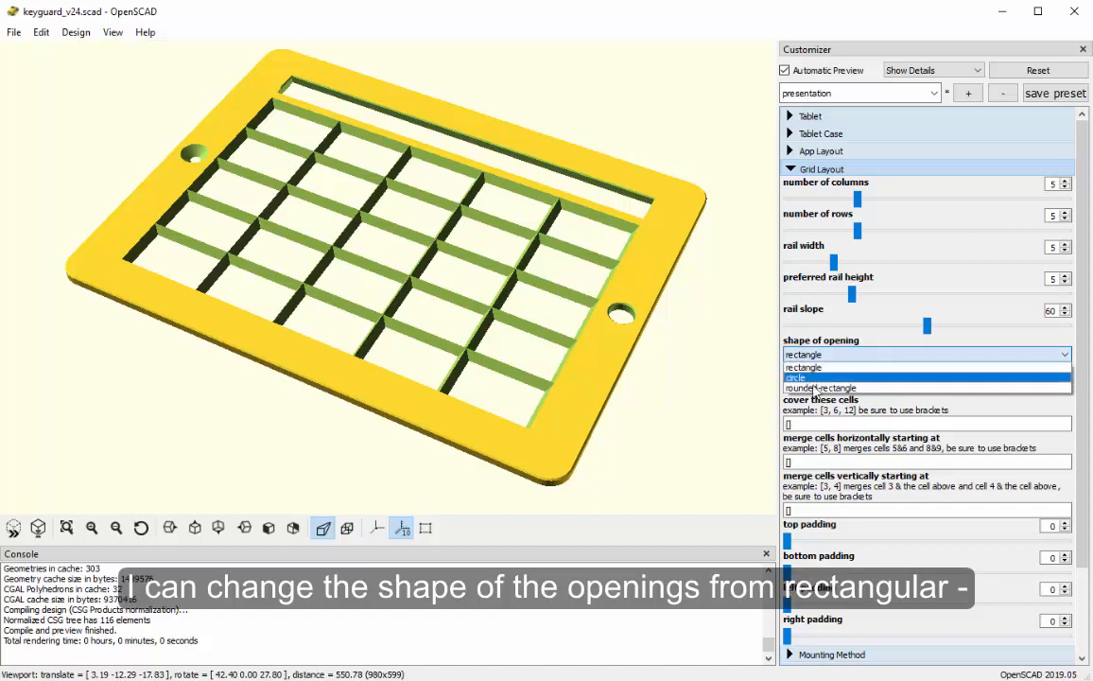
click(809, 378)
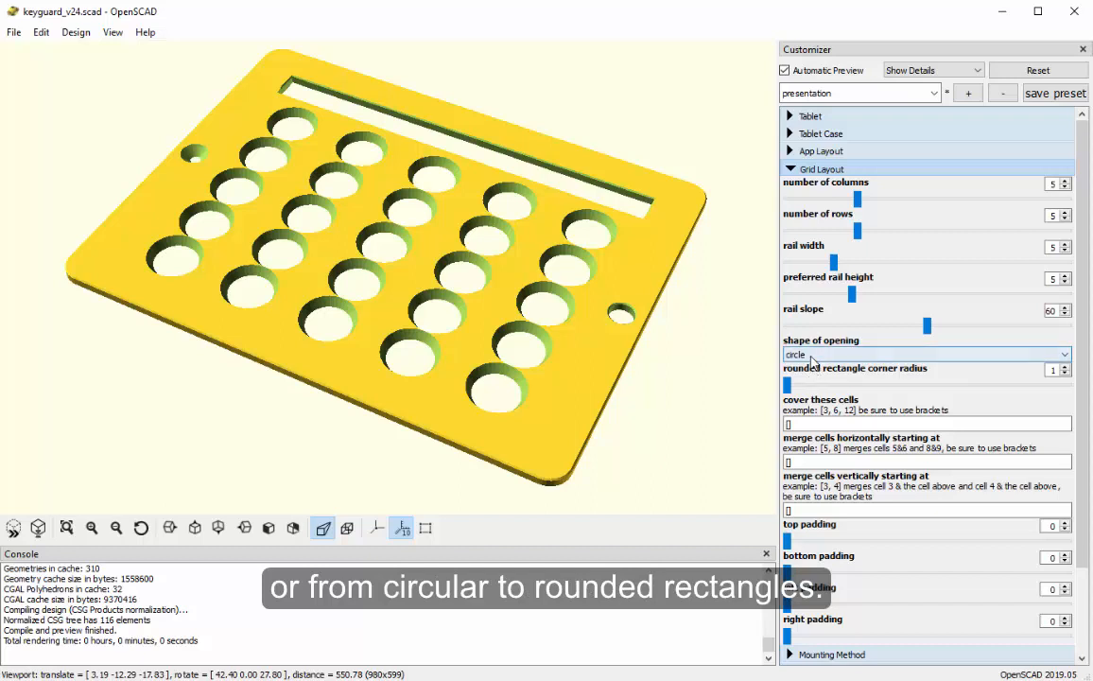
click(811, 354)
click(816, 389)
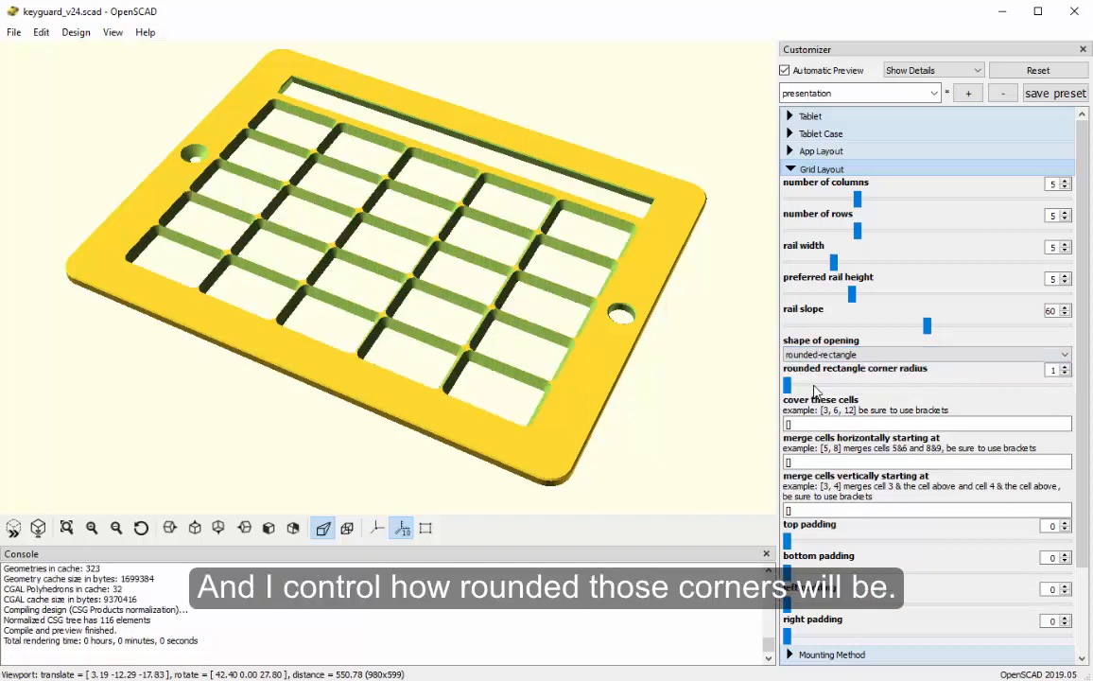
drag(786, 385, 937, 390)
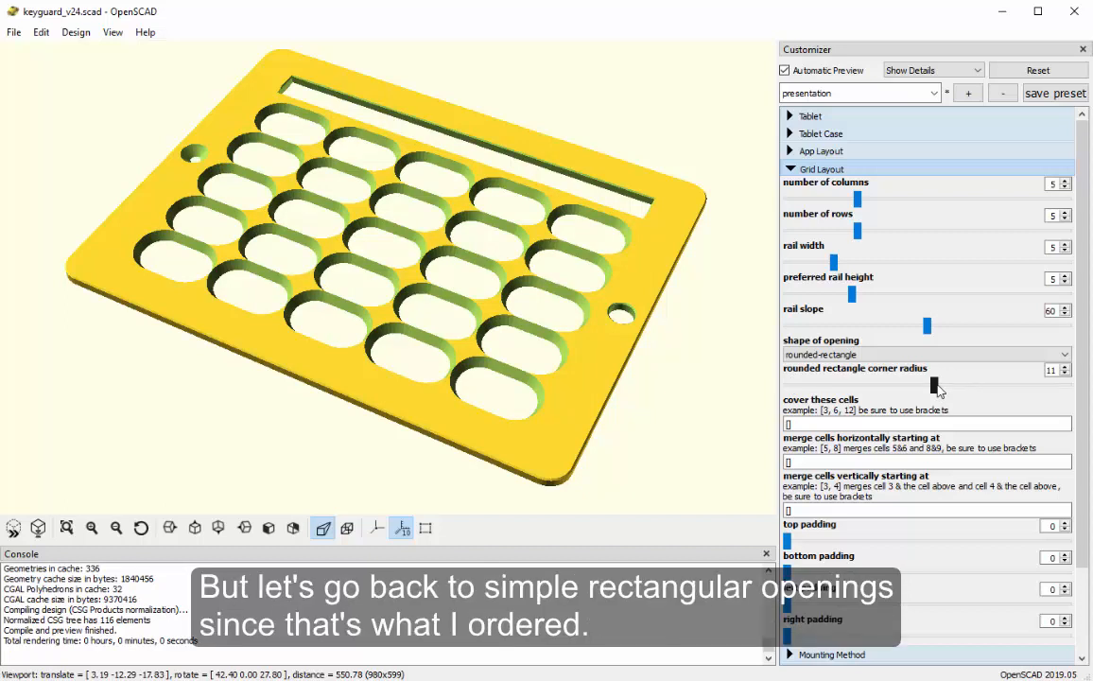
click(818, 355)
click(808, 365)
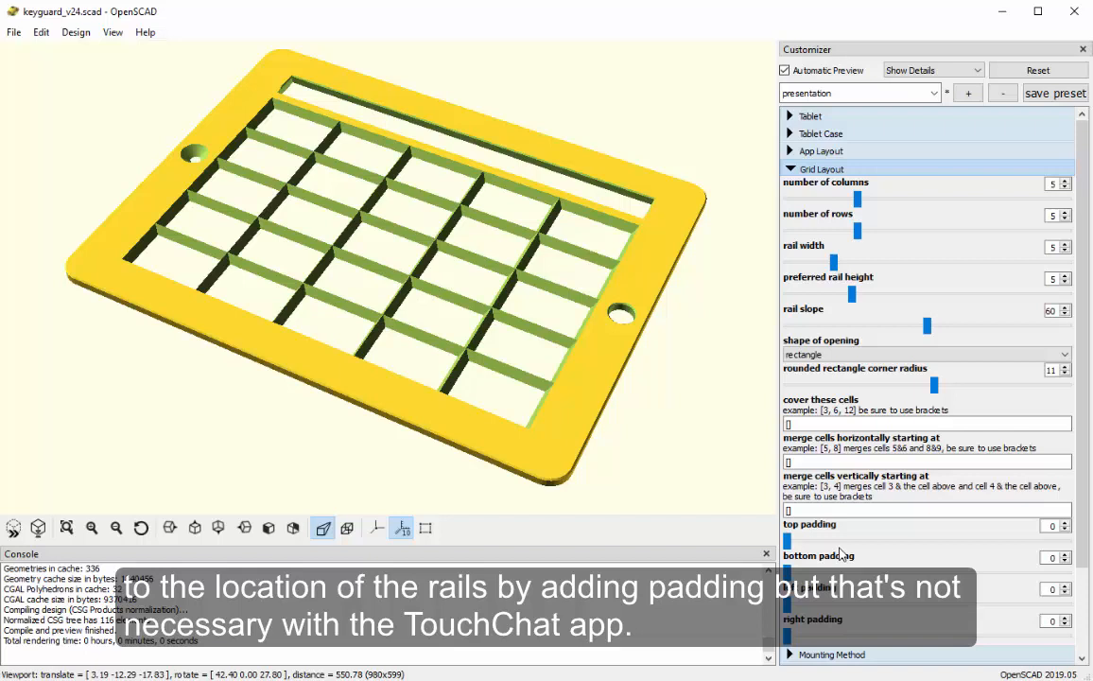
Try Suction Cups as the keyguard's mounting method
click(790, 170)
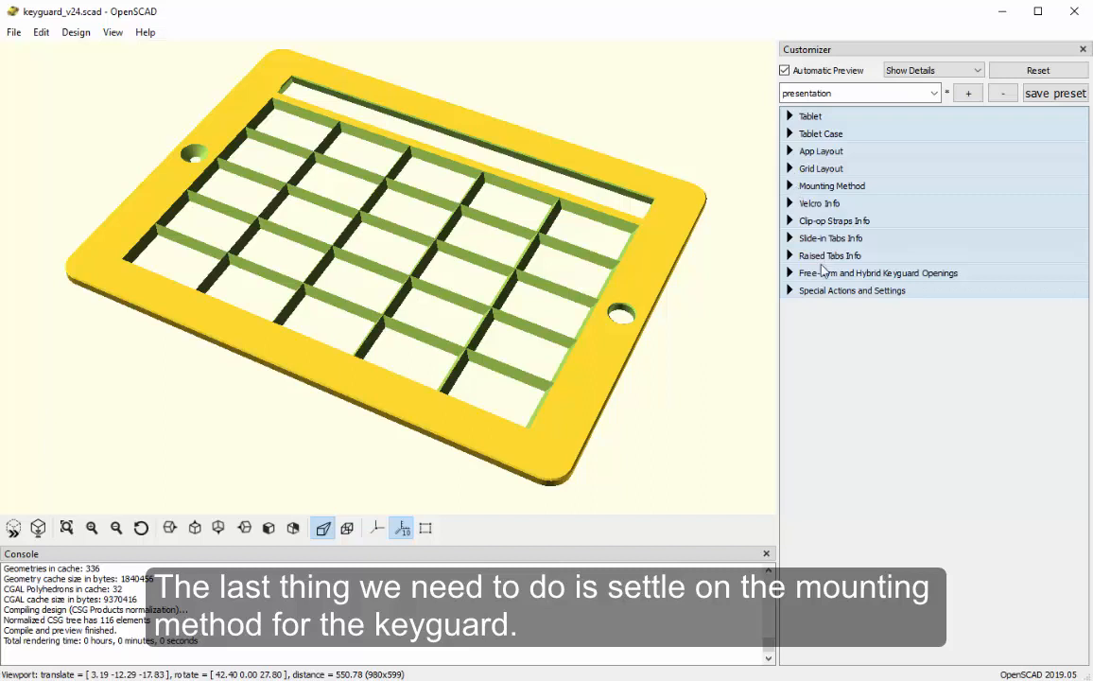
click(789, 186)
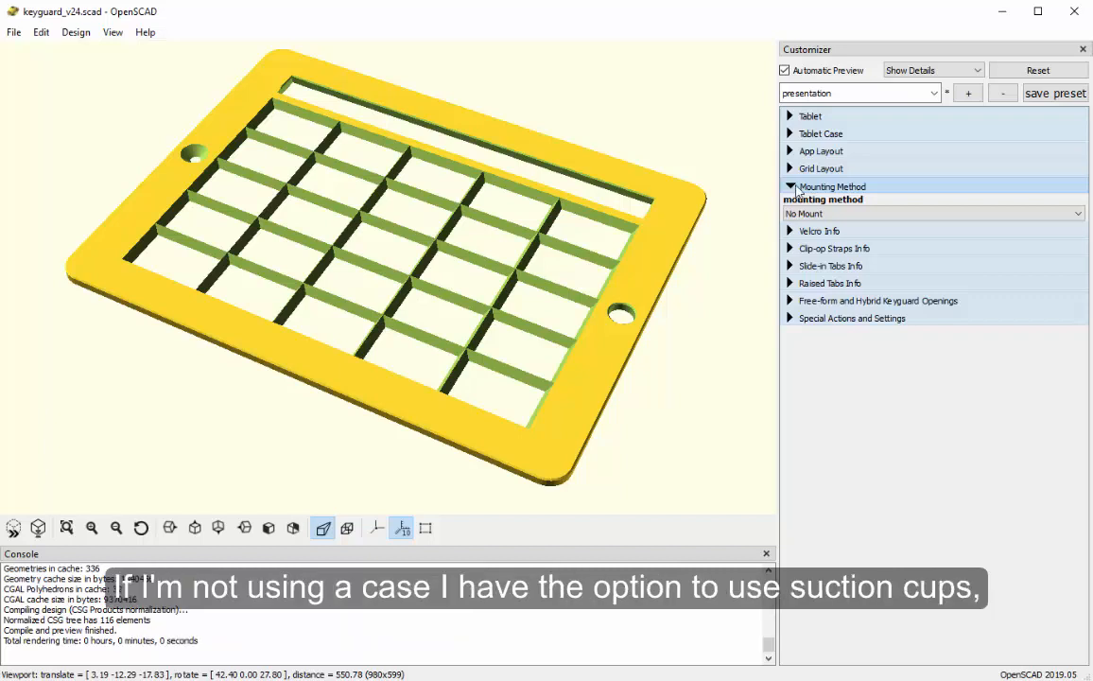
click(819, 213)
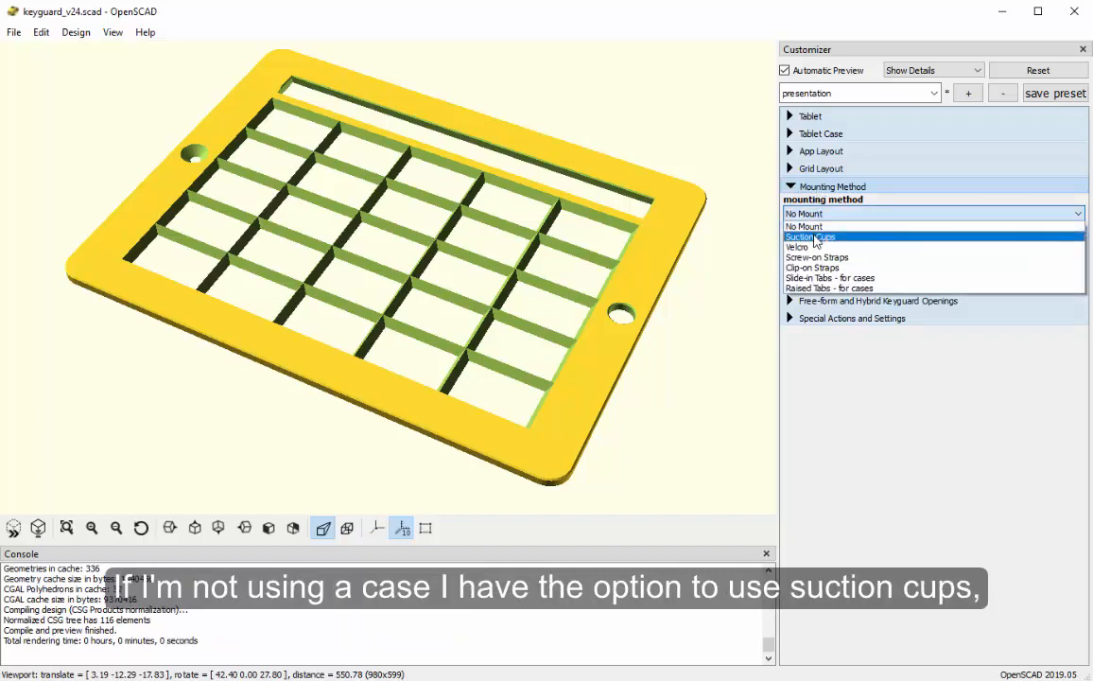
click(813, 238)
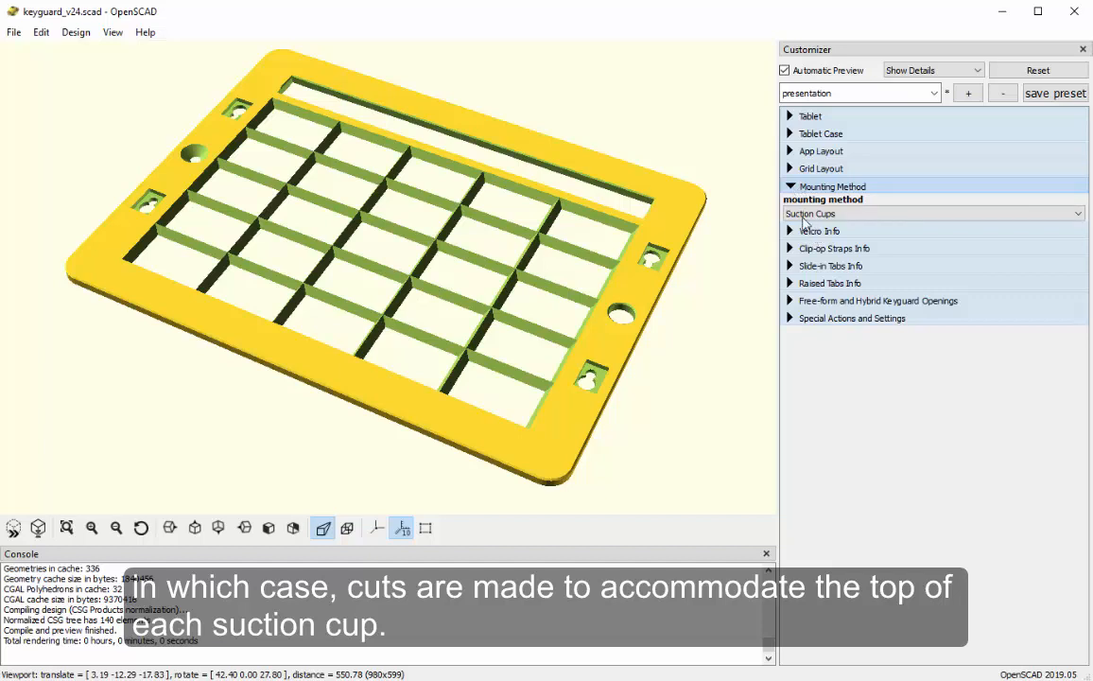
Try the Velcro mounting method, examining the keyguard's underside, and switch the method to Screw-on Straps
click(799, 215)
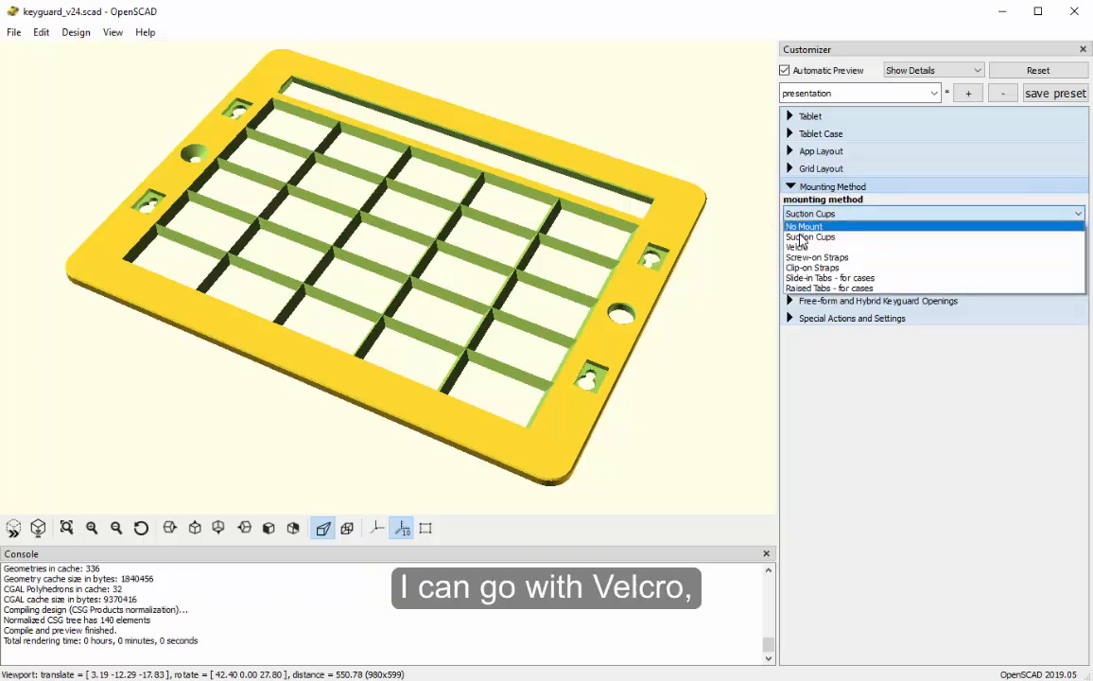
click(797, 239)
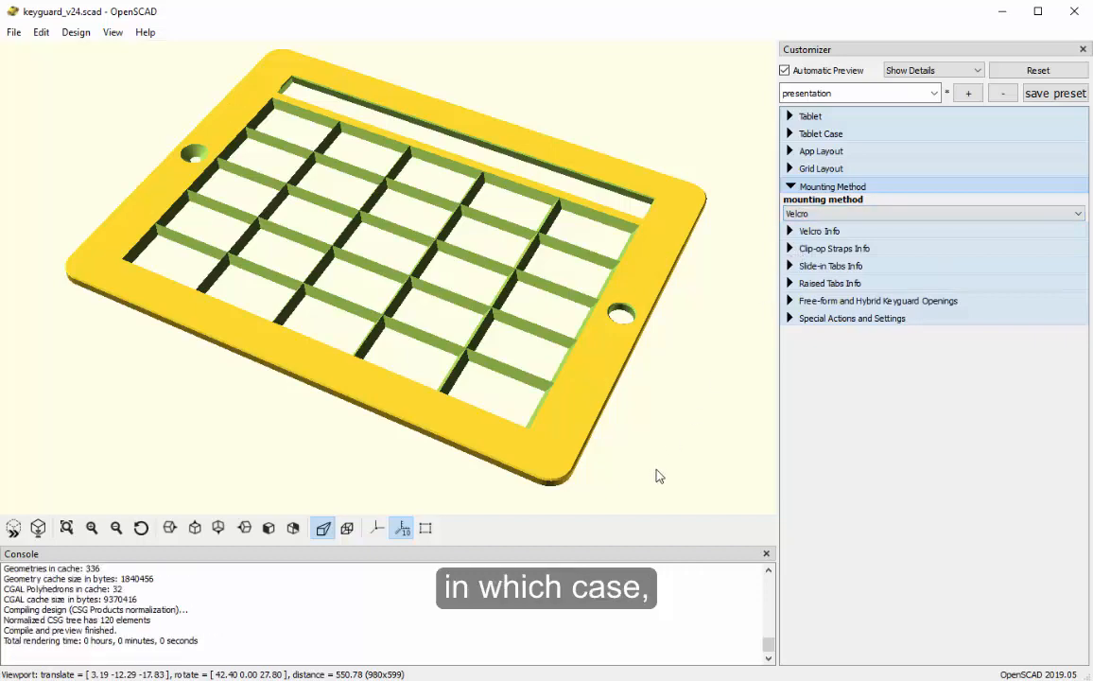
drag(659, 471, 658, 381)
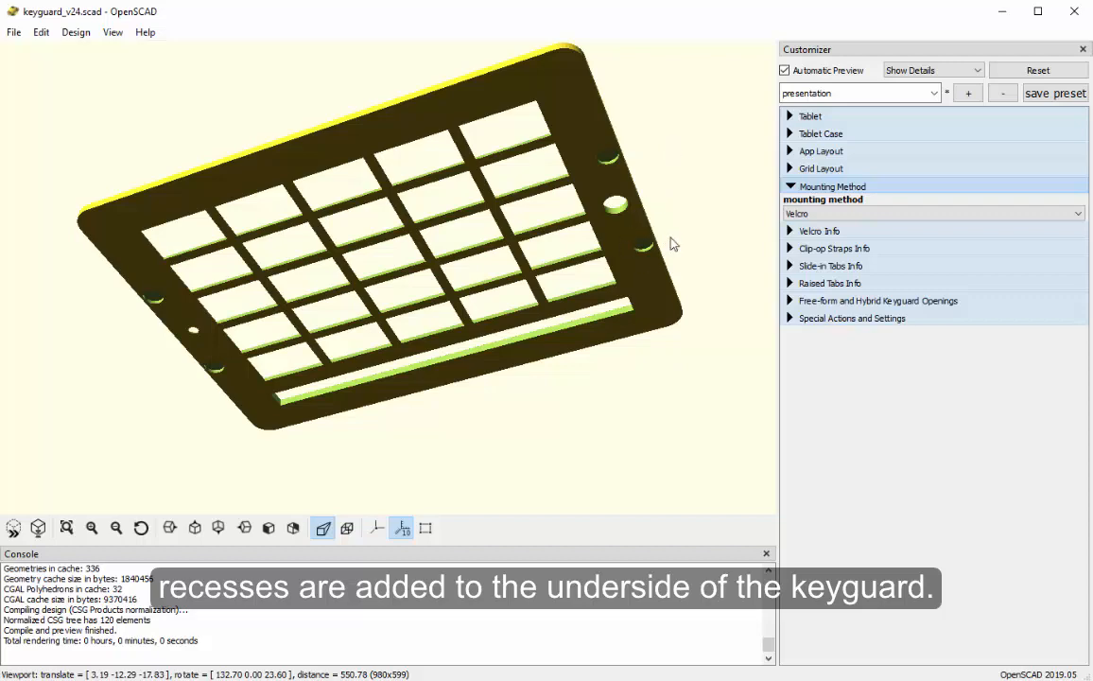
drag(676, 185, 684, 281)
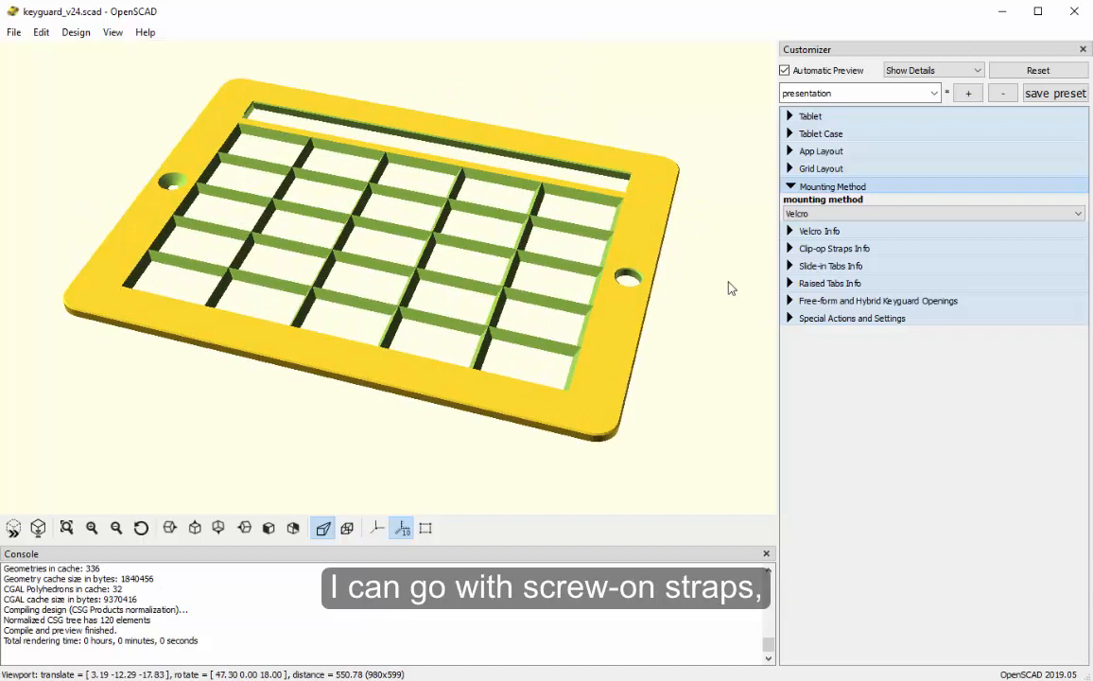
click(794, 213)
click(799, 257)
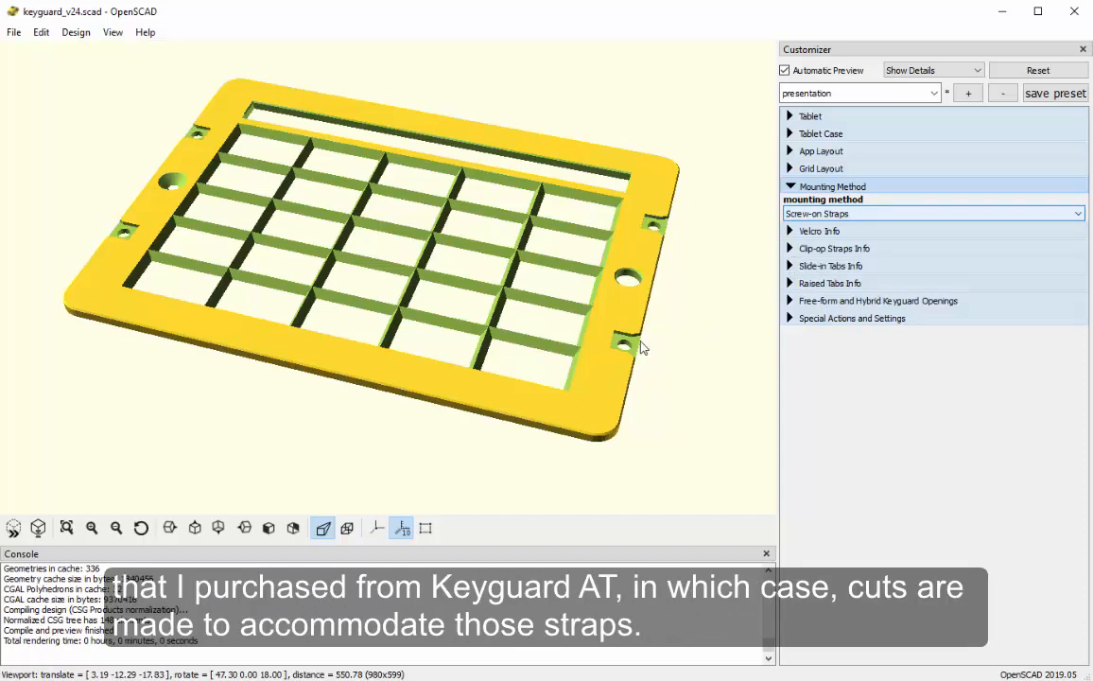
Set the keyguard's mounting method to Clip-on Straps
click(802, 215)
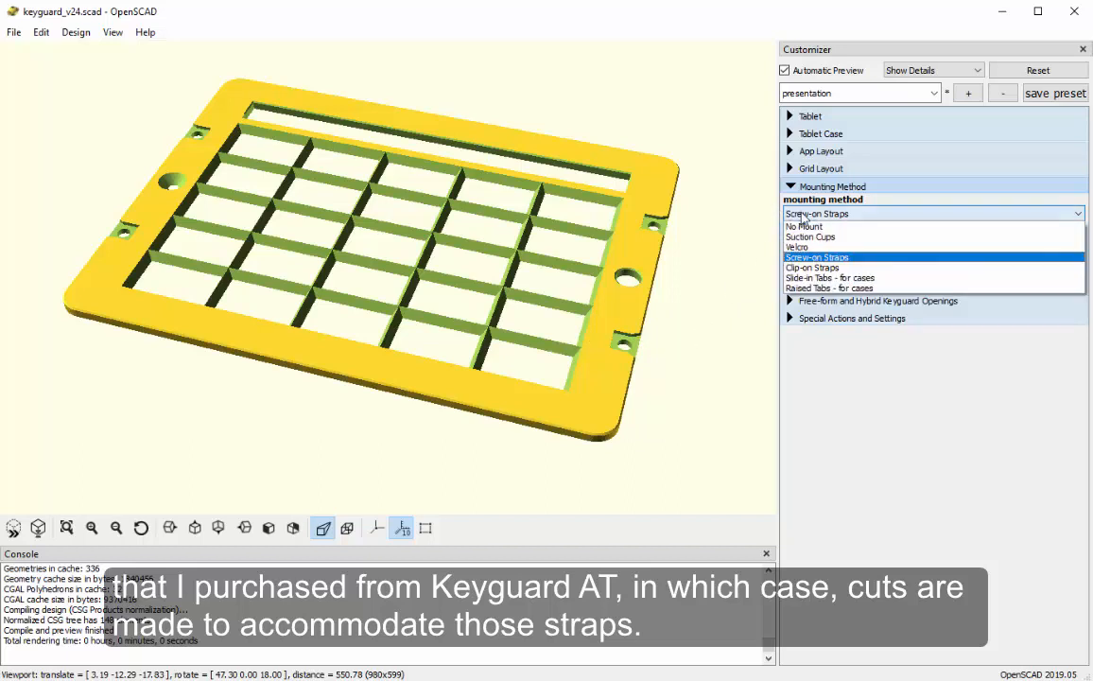
click(811, 268)
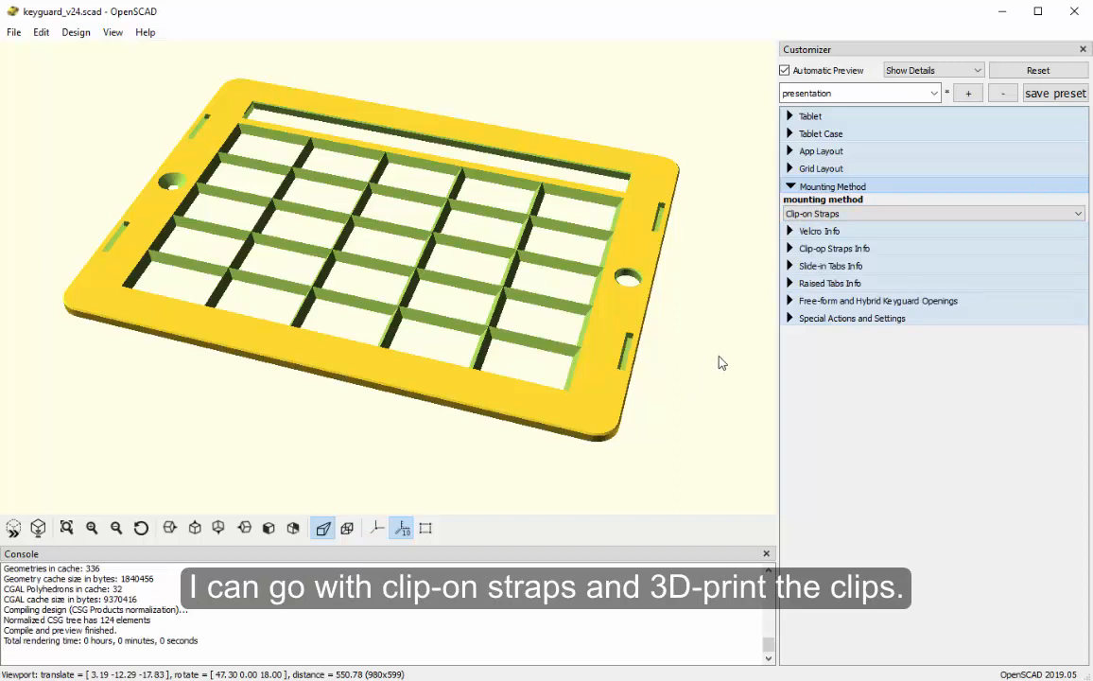
Generate the clip instead of the keyguard, examine its profile from the side, and return the generated part to keyguard
click(791, 320)
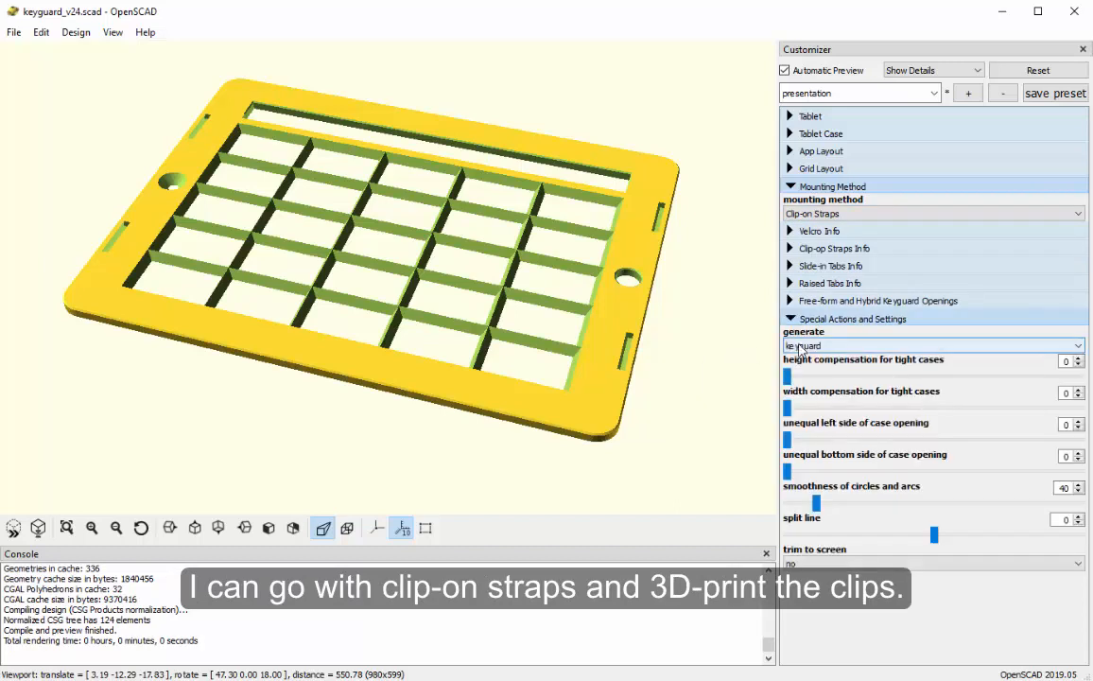
click(796, 347)
click(793, 389)
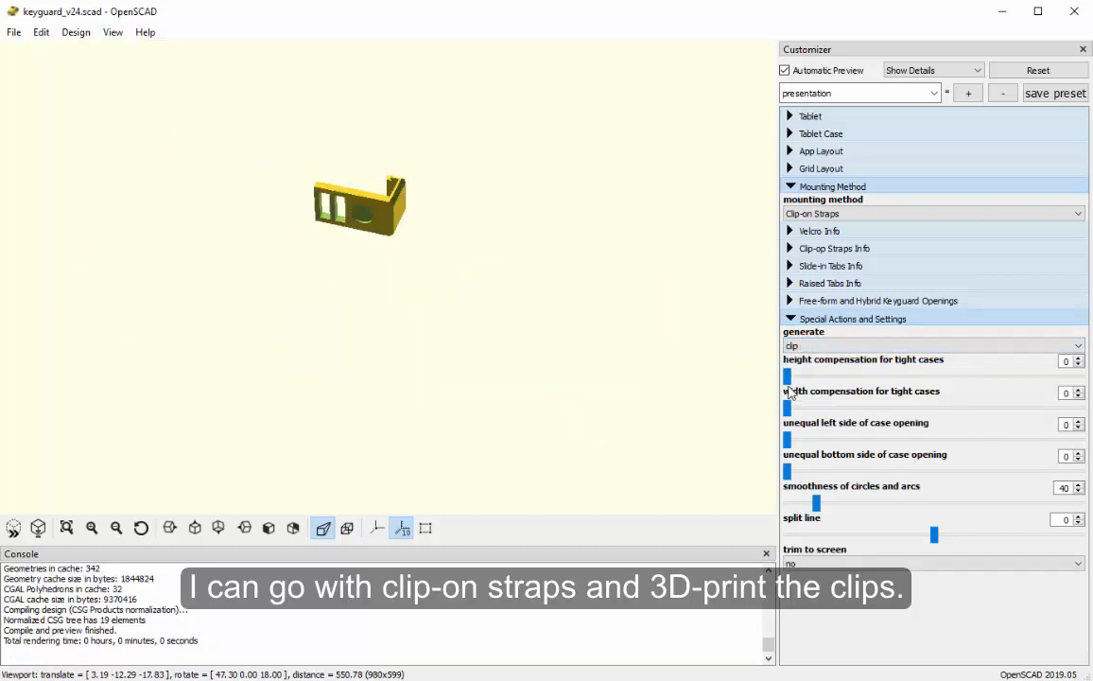
drag(510, 324, 508, 348)
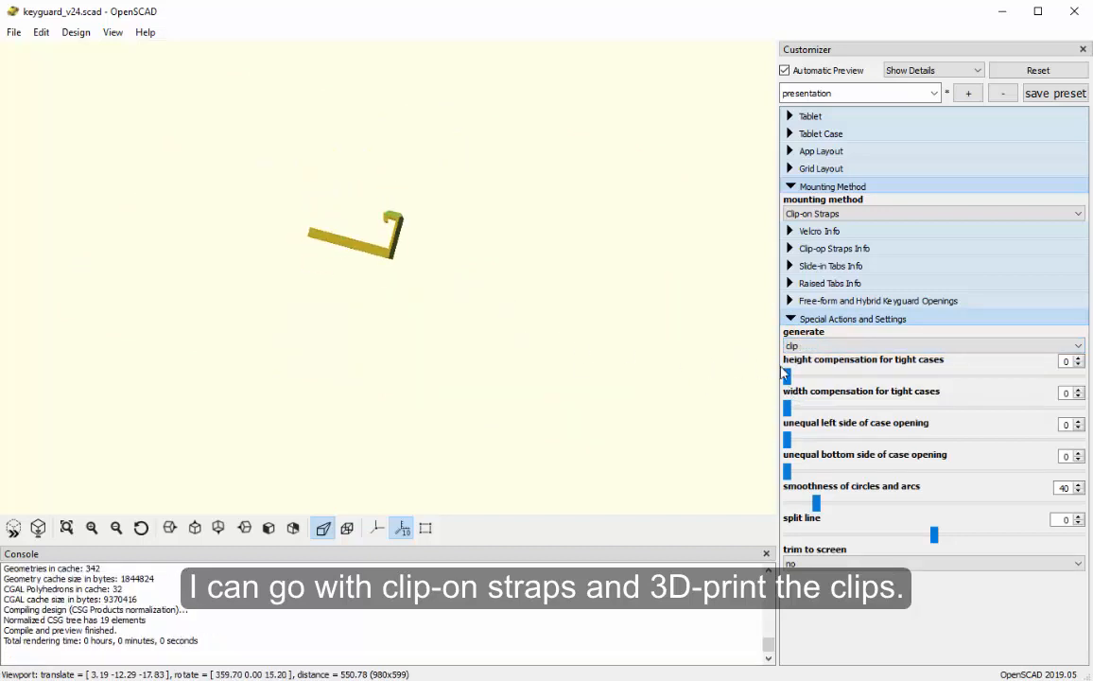
click(793, 346)
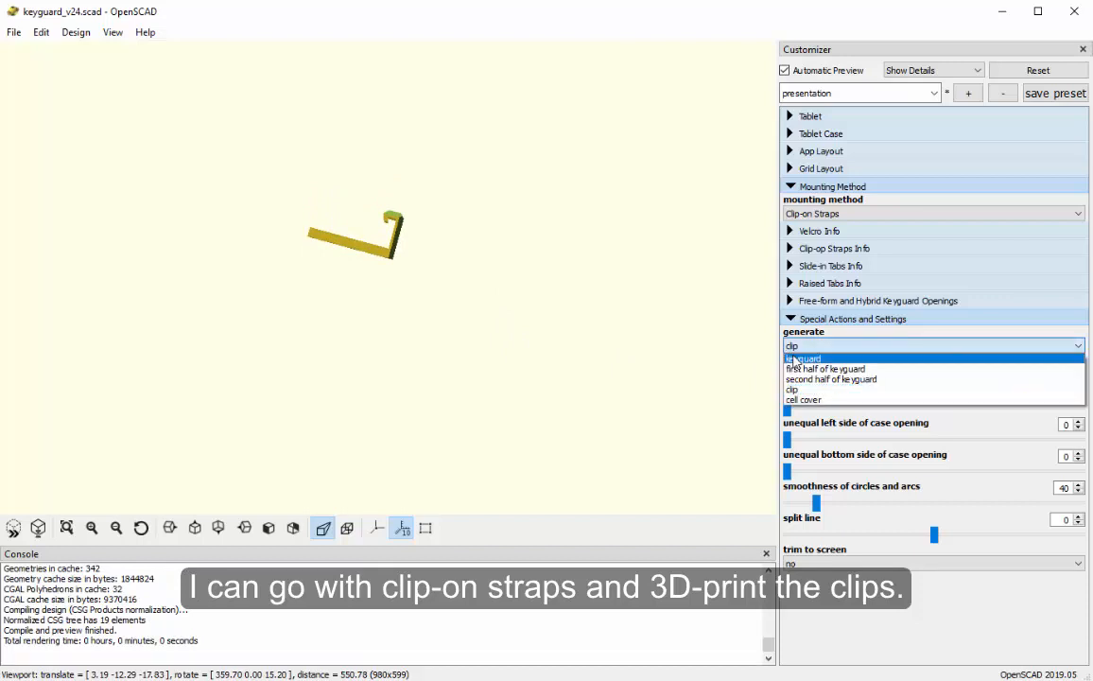
click(794, 359)
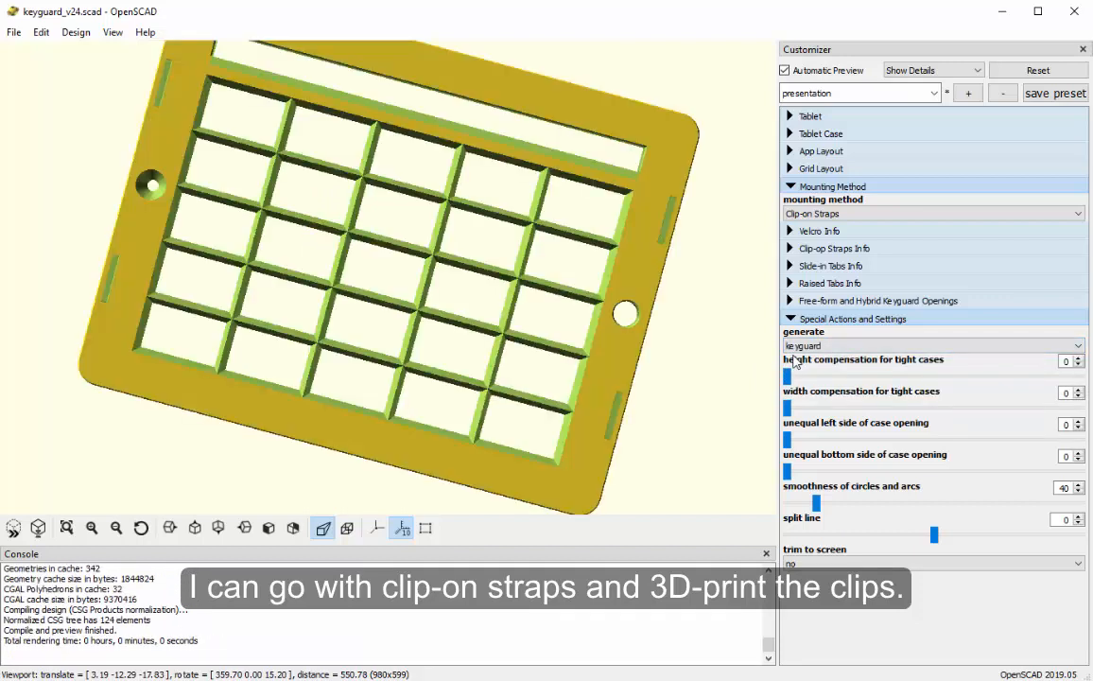
drag(690, 407, 684, 371)
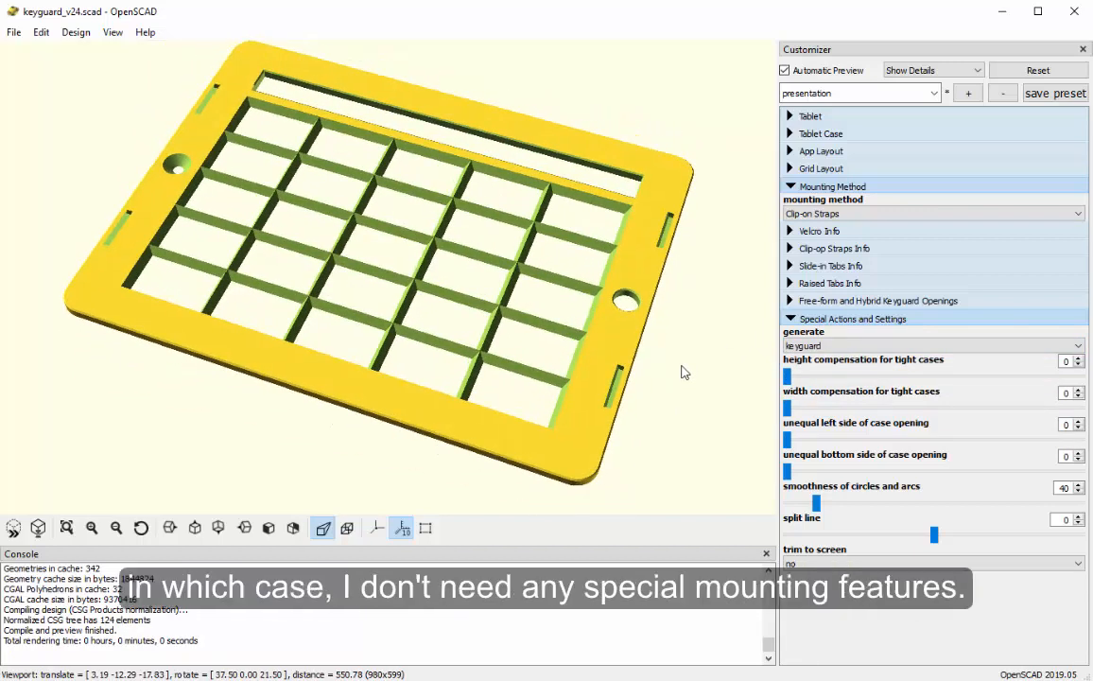
Set the keyguard's mounting method to No Mount and collapse the special actions and settings
click(808, 213)
click(808, 228)
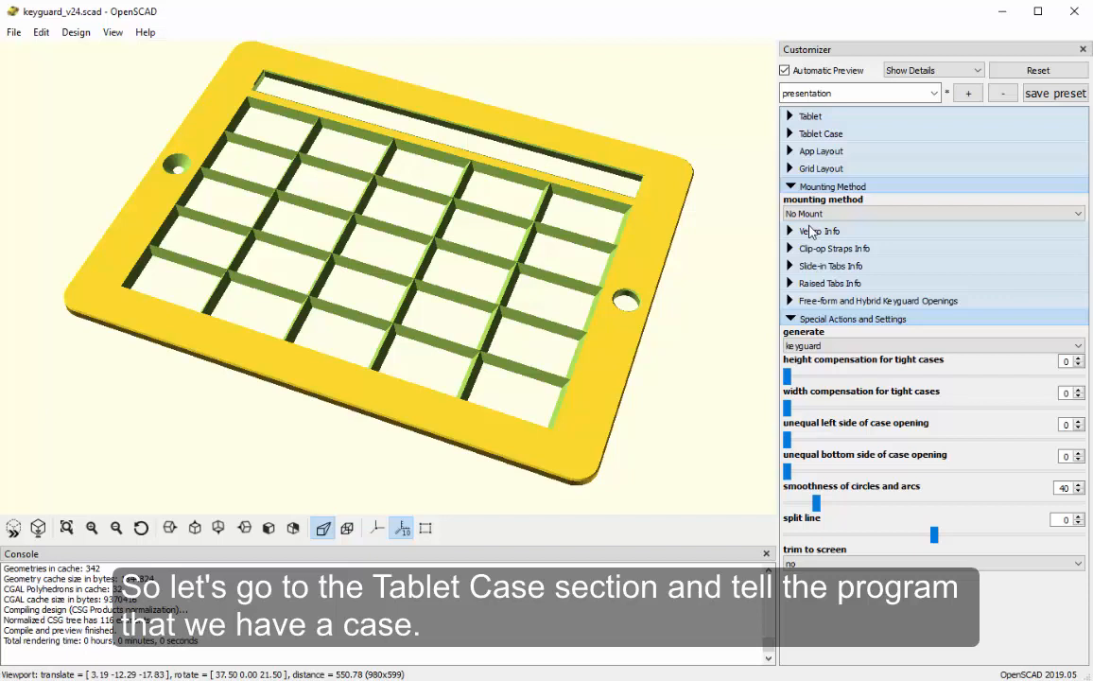
click(792, 319)
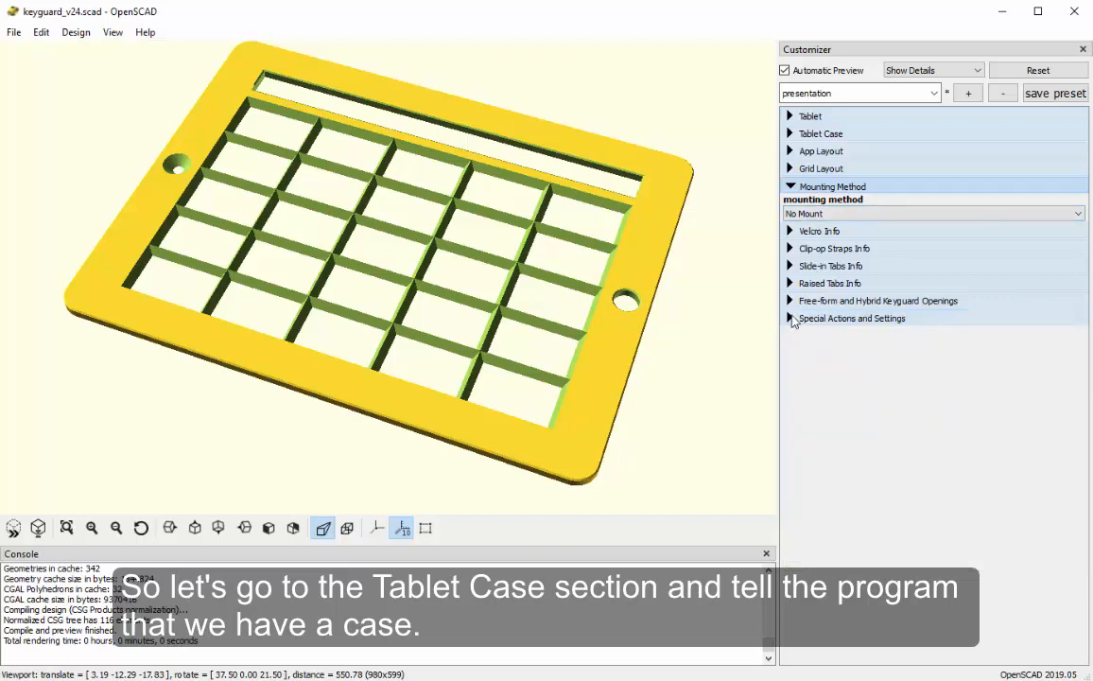
Specify in the tablet case settings that the tablet has a case
click(791, 135)
click(795, 162)
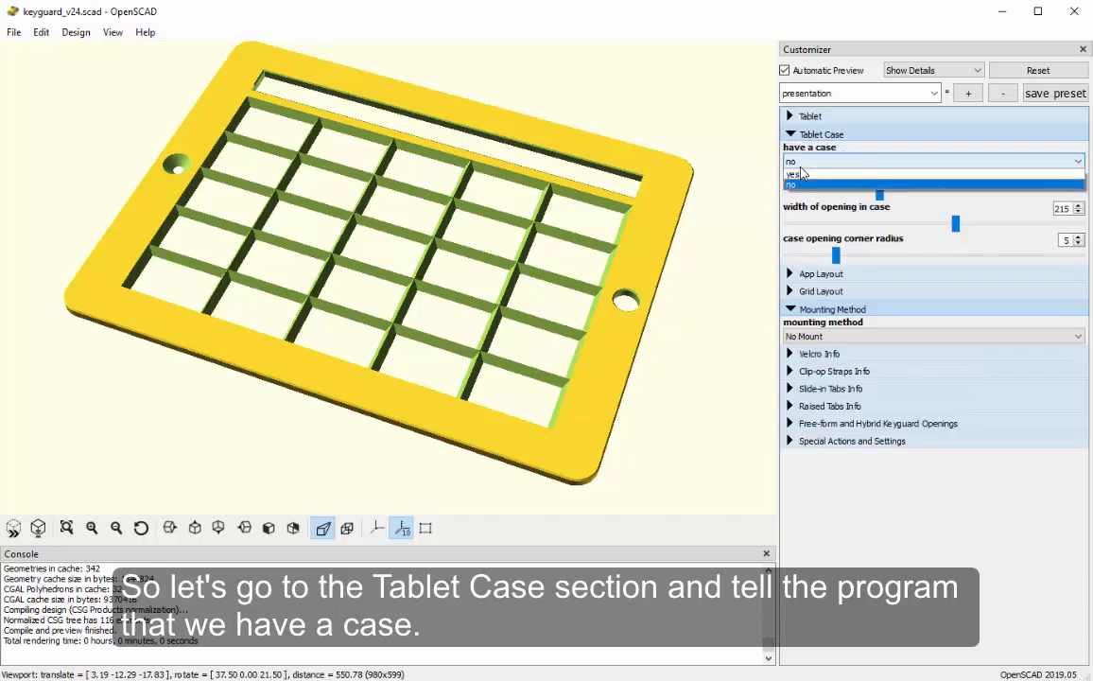
click(799, 175)
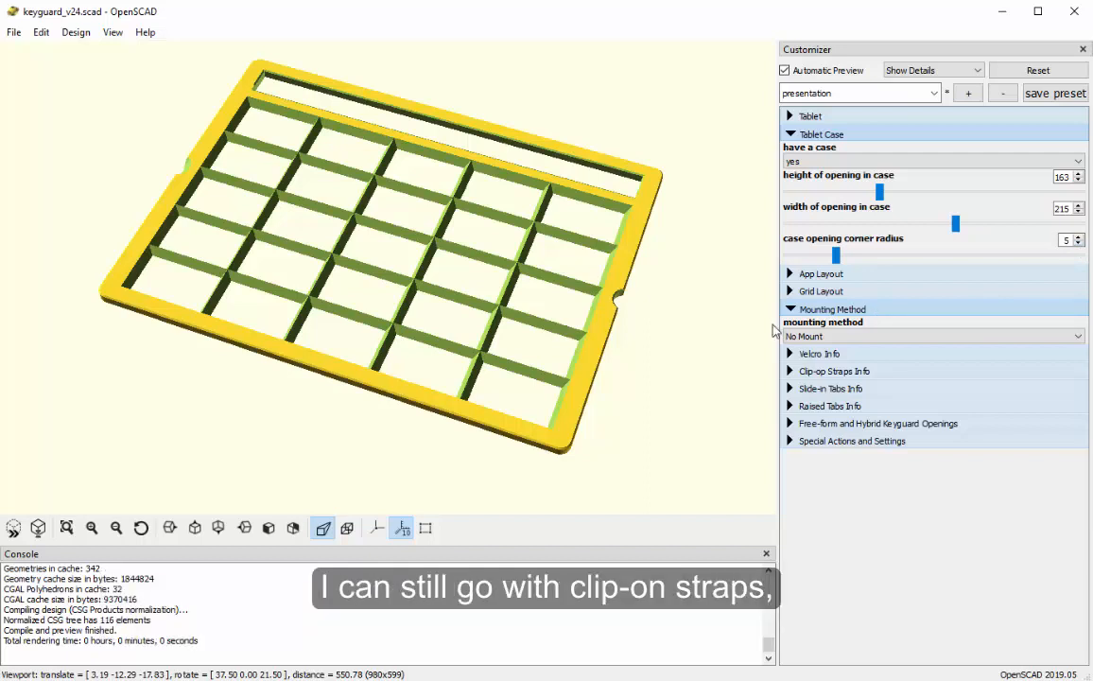
Try the Clip-on Straps and Slide-in Tabs - for cases mounting methods on the cased keyguard
click(806, 335)
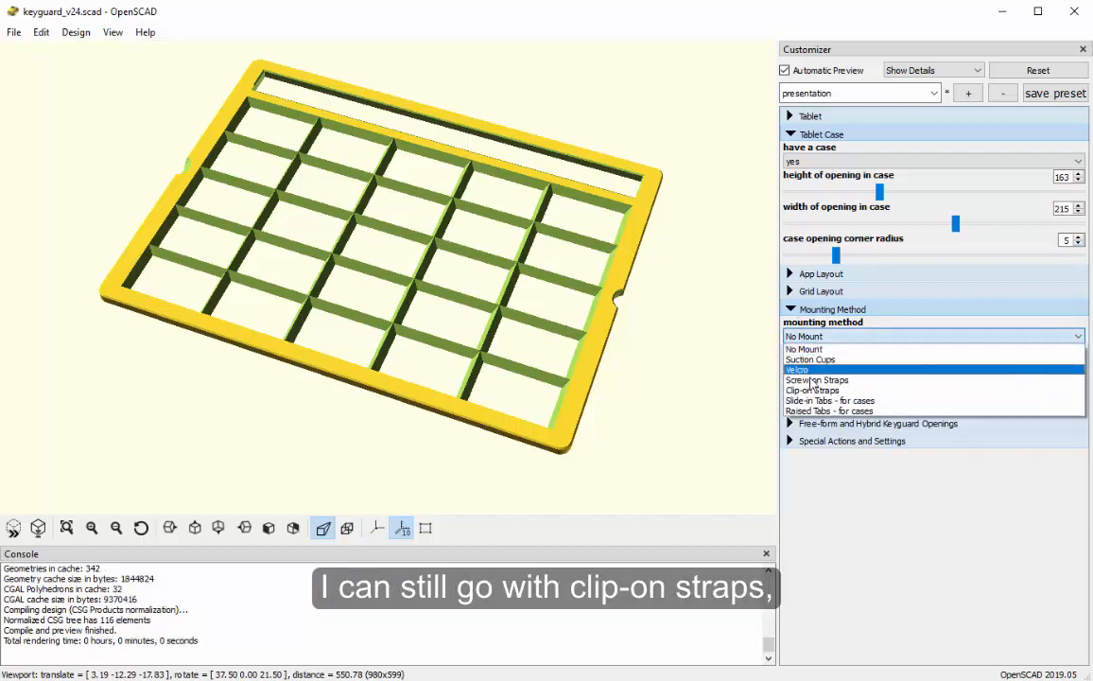
click(812, 390)
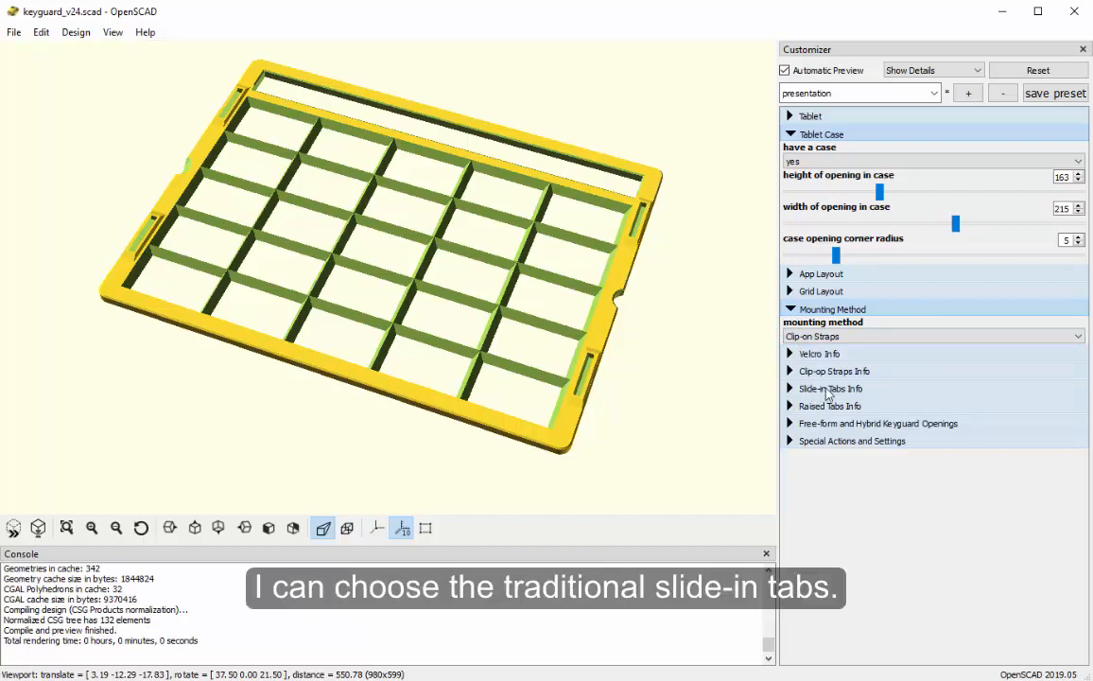
click(798, 338)
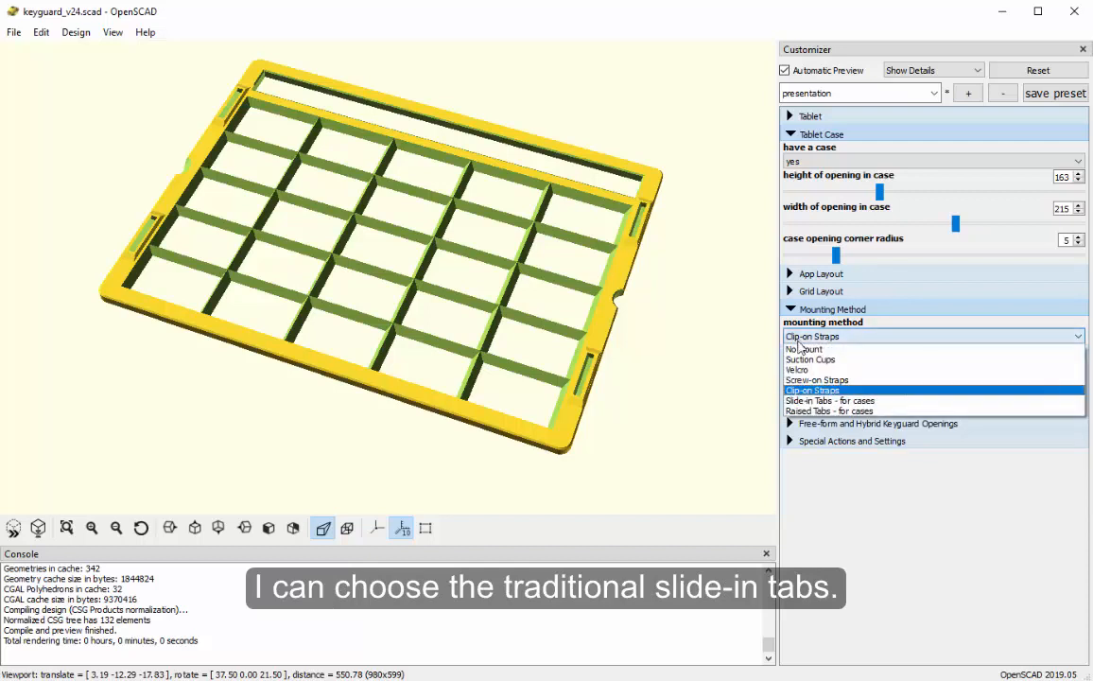
click(813, 402)
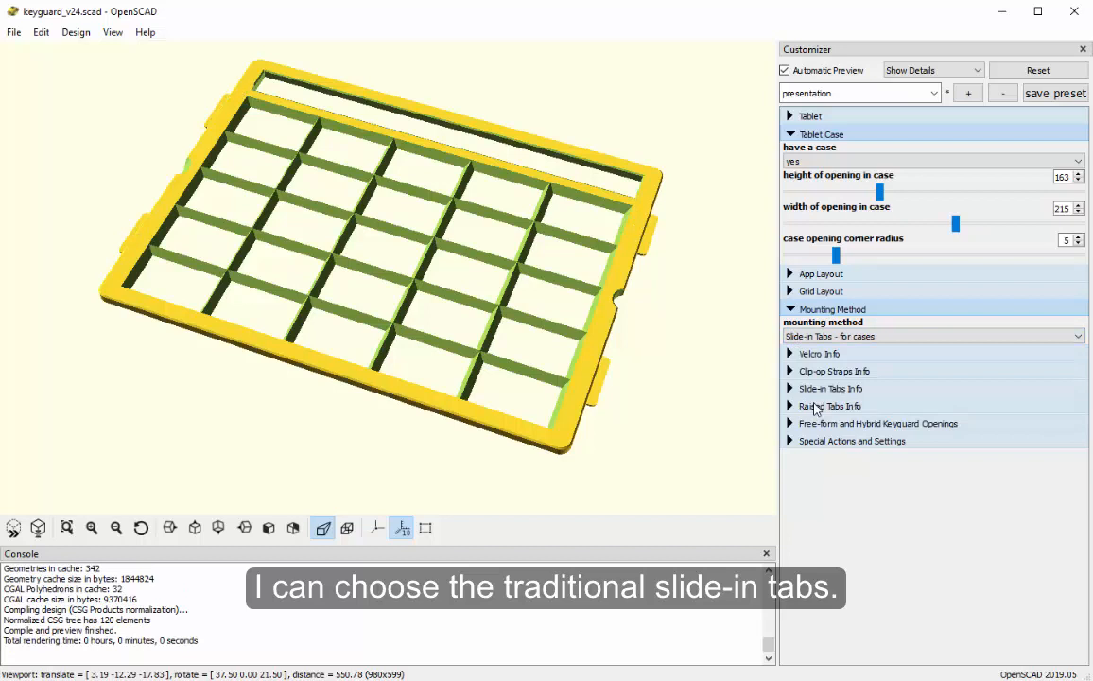
Try the Raised Tabs - for cases mounting method and examine the tabs from a low angle
click(806, 337)
click(829, 411)
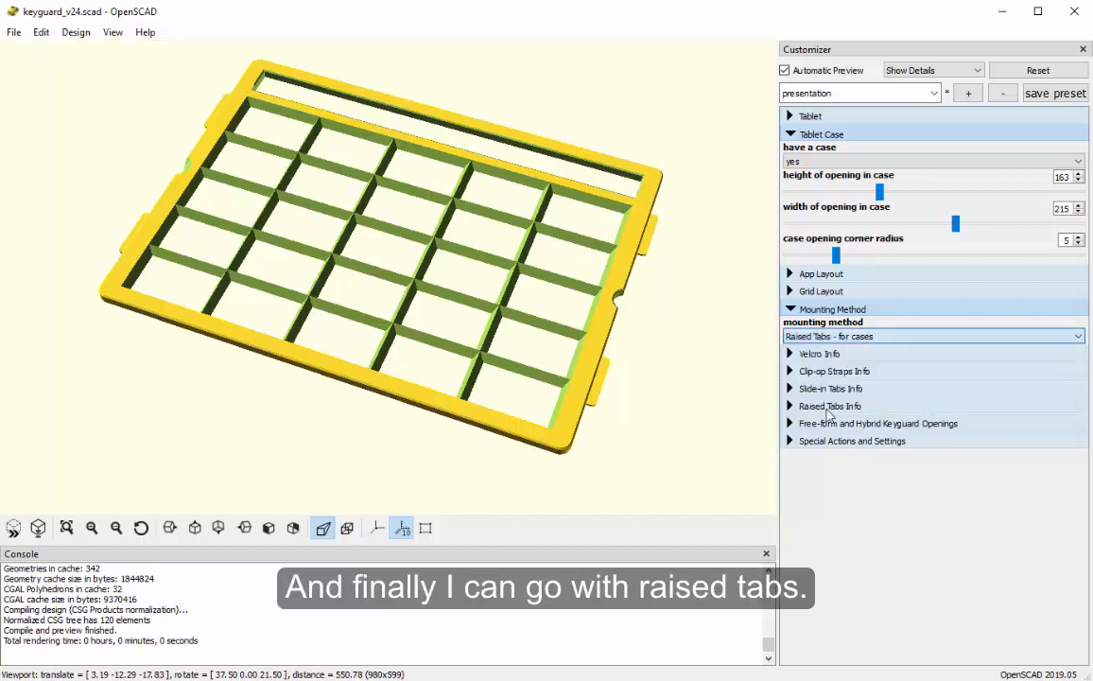
drag(705, 486, 696, 450)
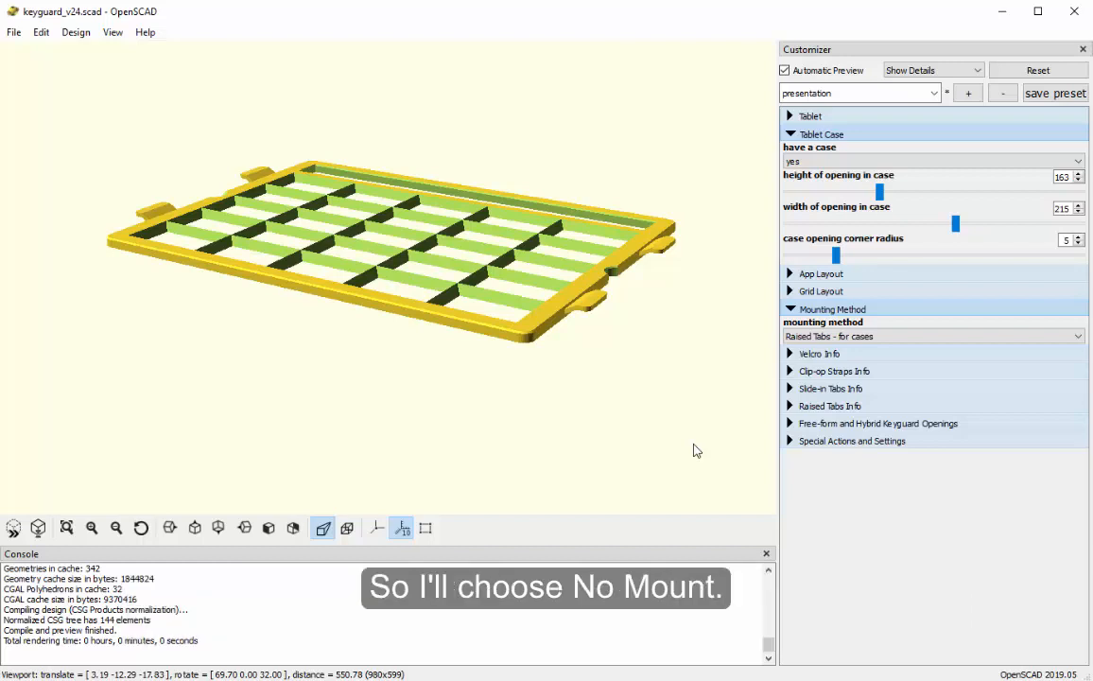
Return the cased keyguard's mounting method to No Mount
click(819, 337)
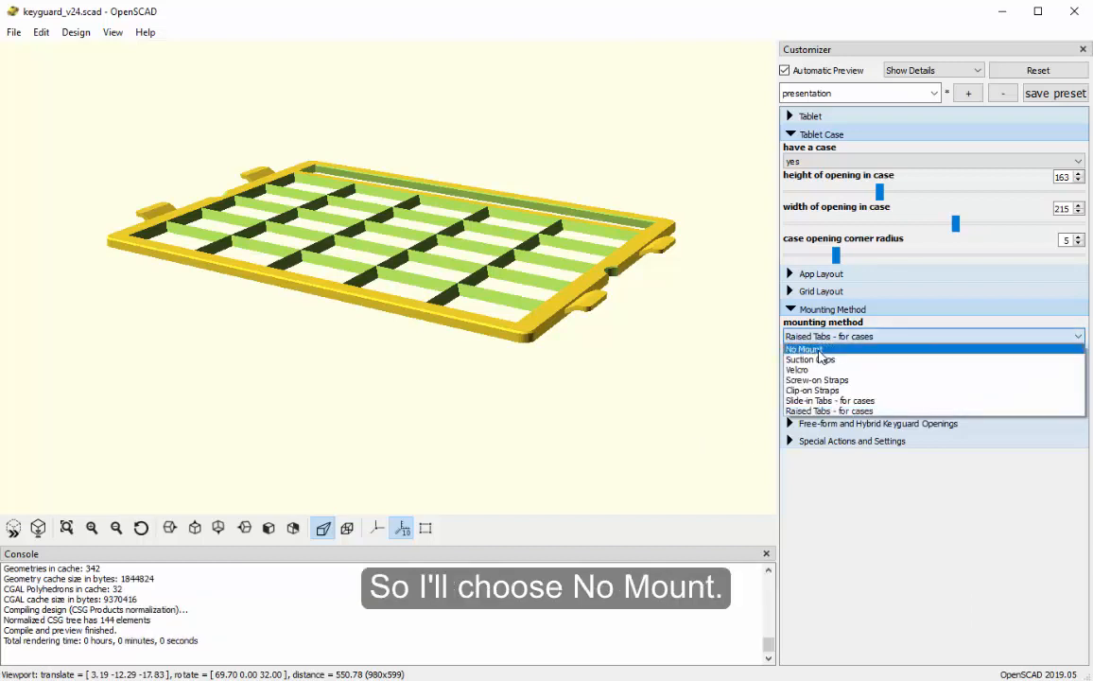
click(819, 352)
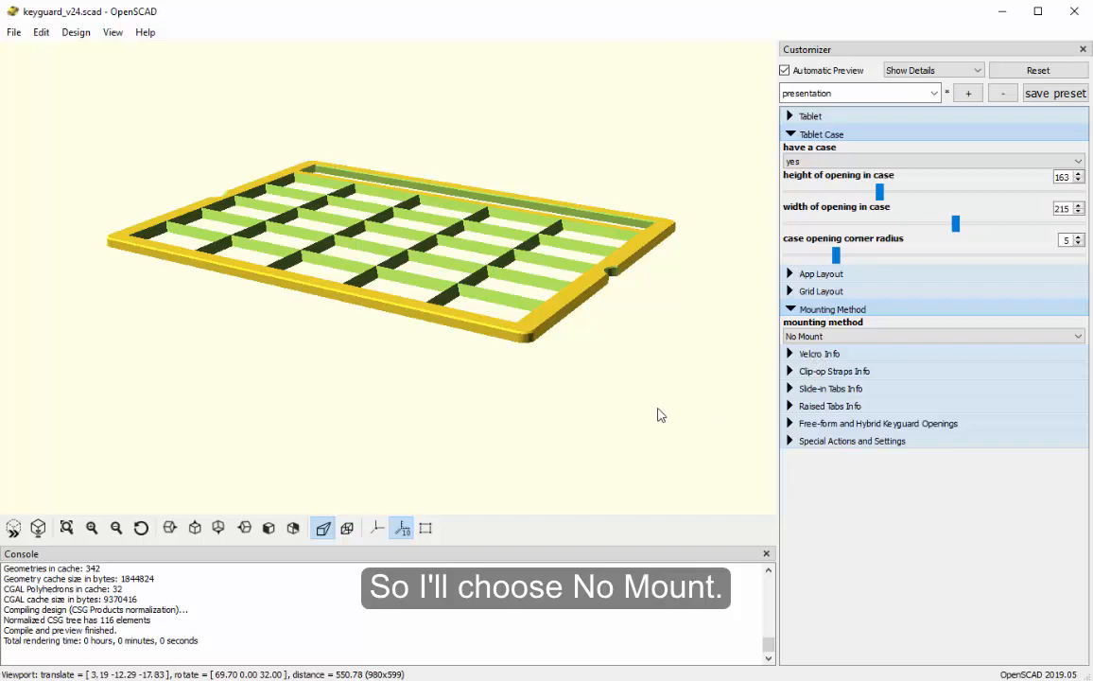
drag(660, 417, 671, 430)
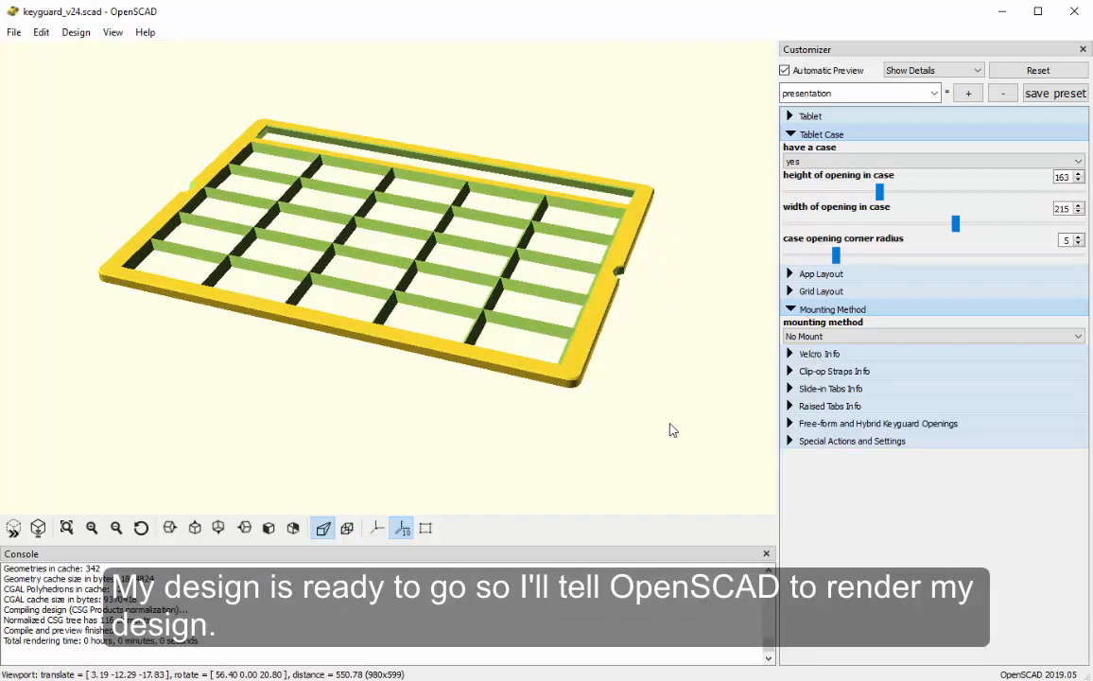
Render the finished keyguard design
click(69, 42)
click(87, 106)
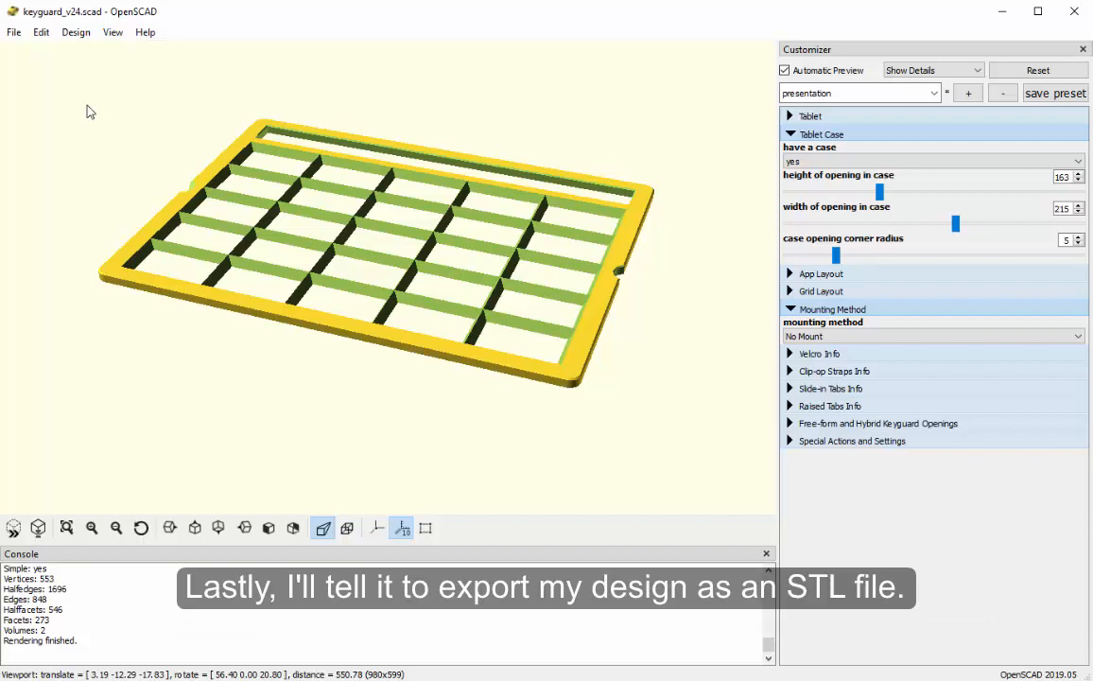
Export the rendered keyguard as an STL file
click(14, 33)
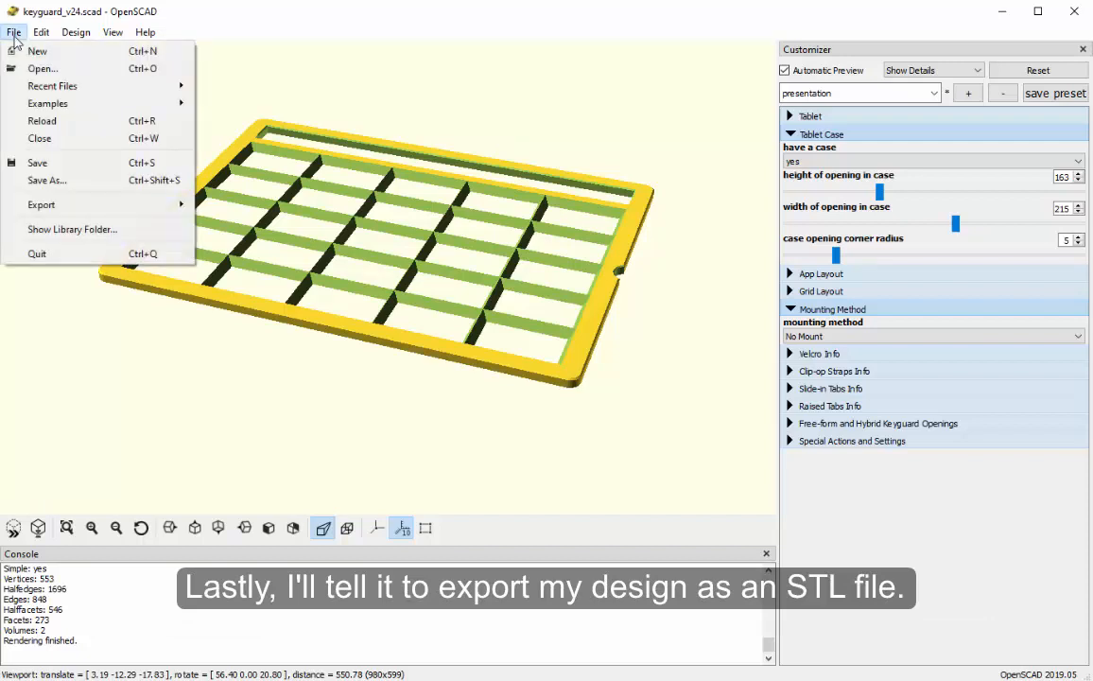
mouse_move(127, 217)
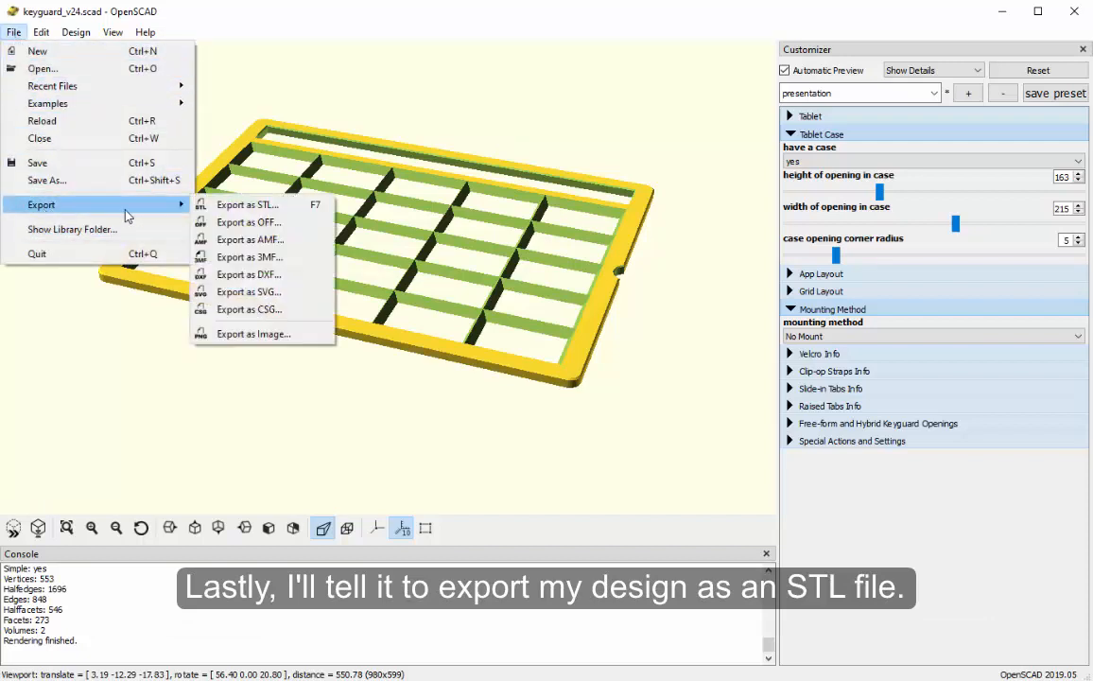
click(227, 205)
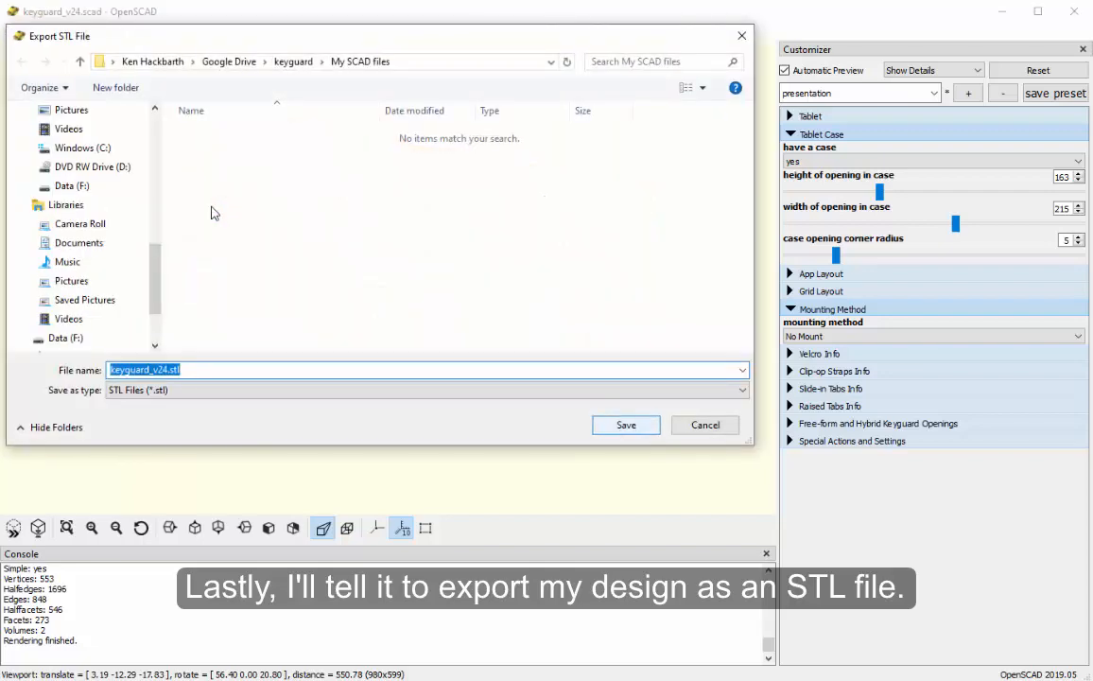